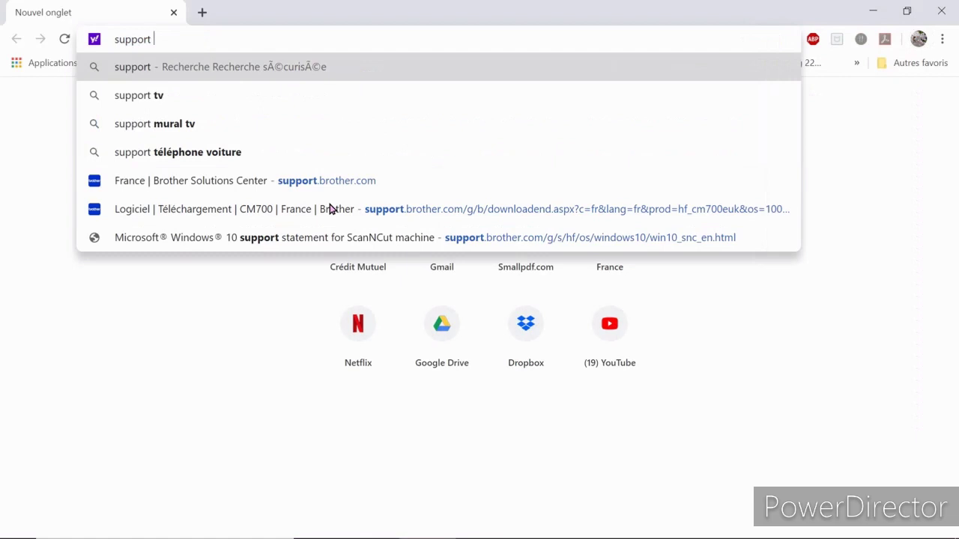
Search the web for "support brother" and open the Brother Solutions Center download page from the results.
text(brother)
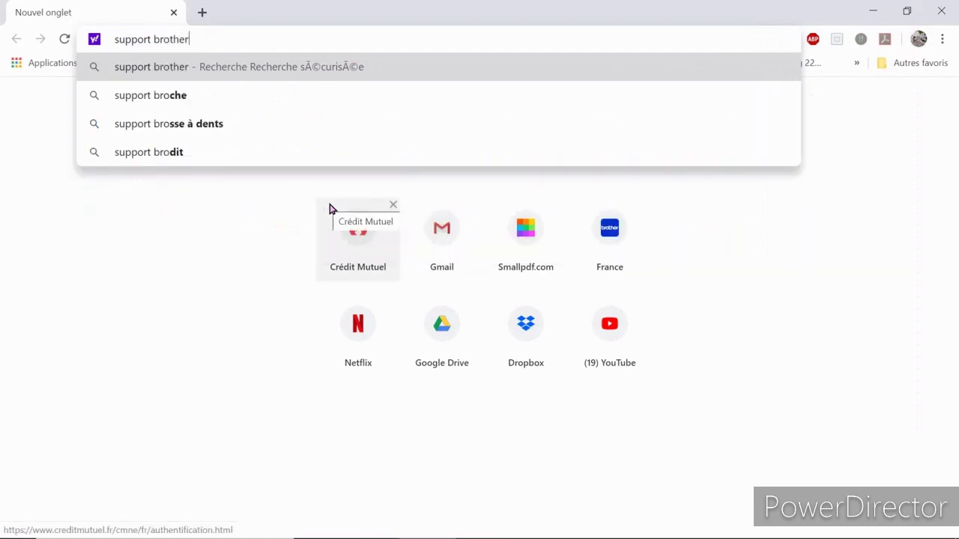
key(Return)
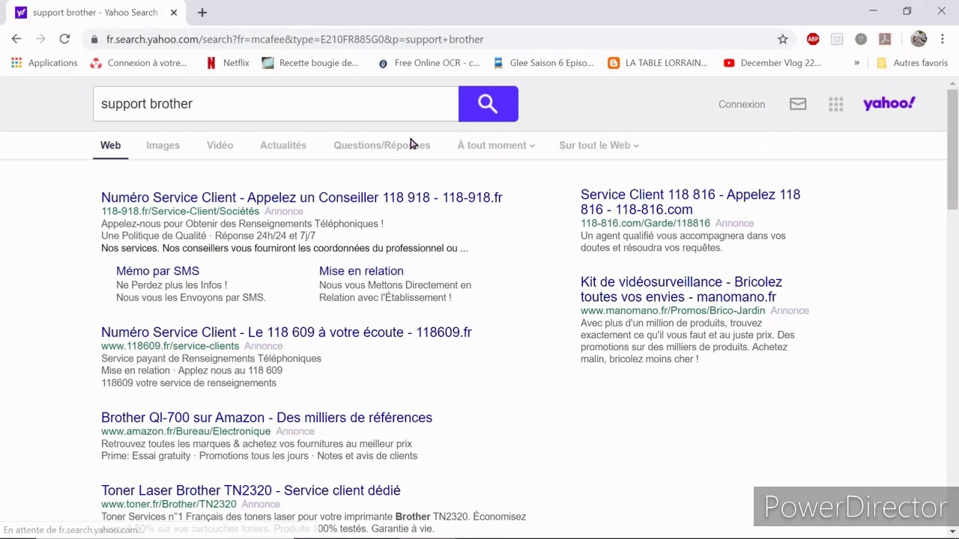
scroll(425, 264, down, 5)
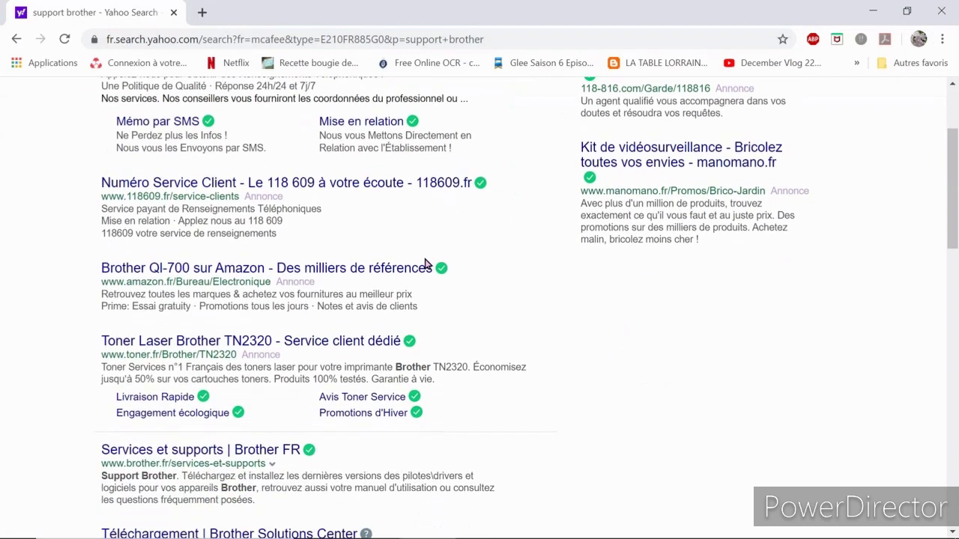
scroll(425, 264, down, 2)
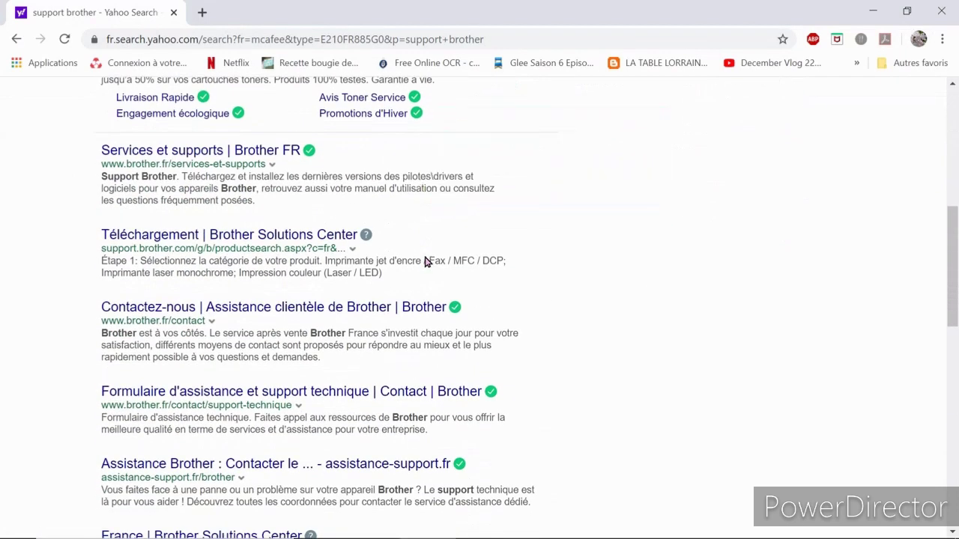
click(263, 245)
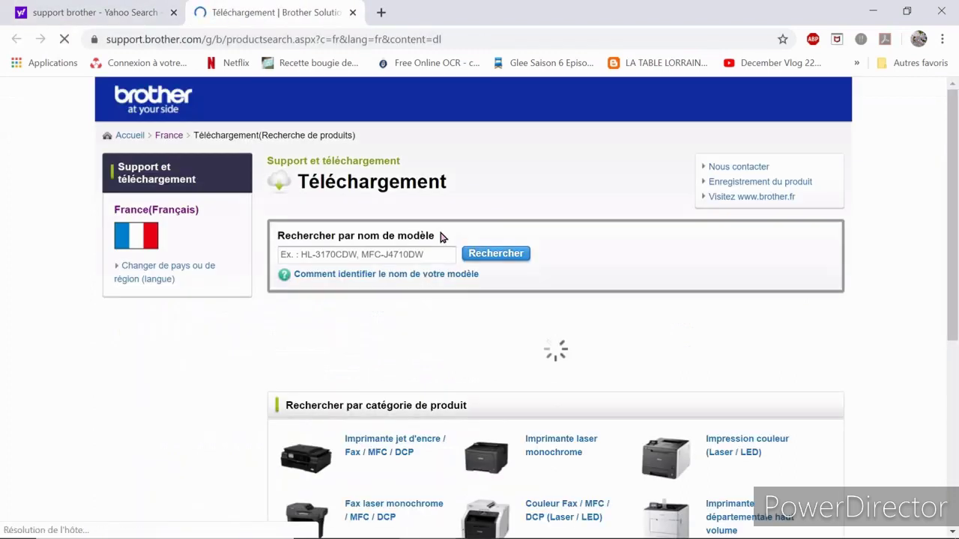
Choose the Machine de découpe product category and open the download page for the CM700.
scroll(440, 237, down, 1)
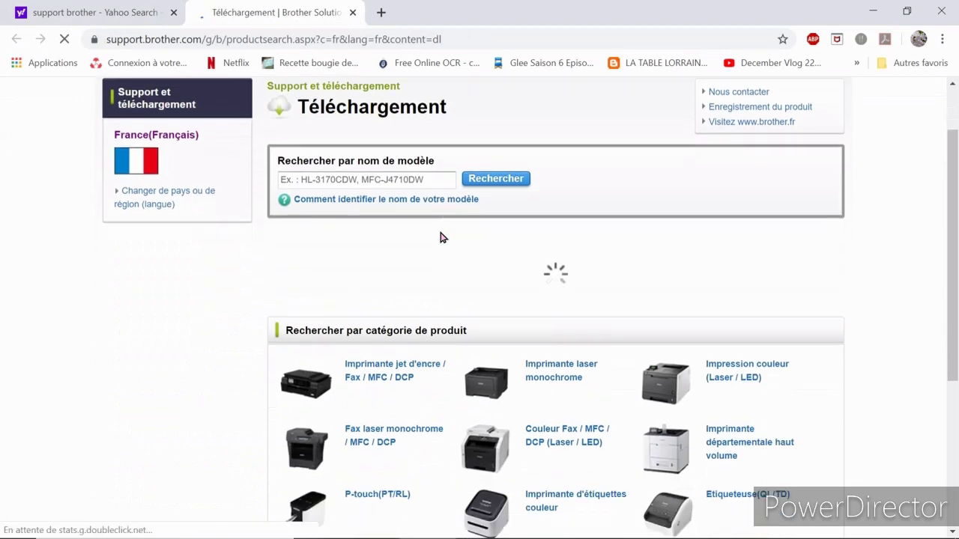
scroll(441, 236, down, 2)
scroll(441, 234, down, 1)
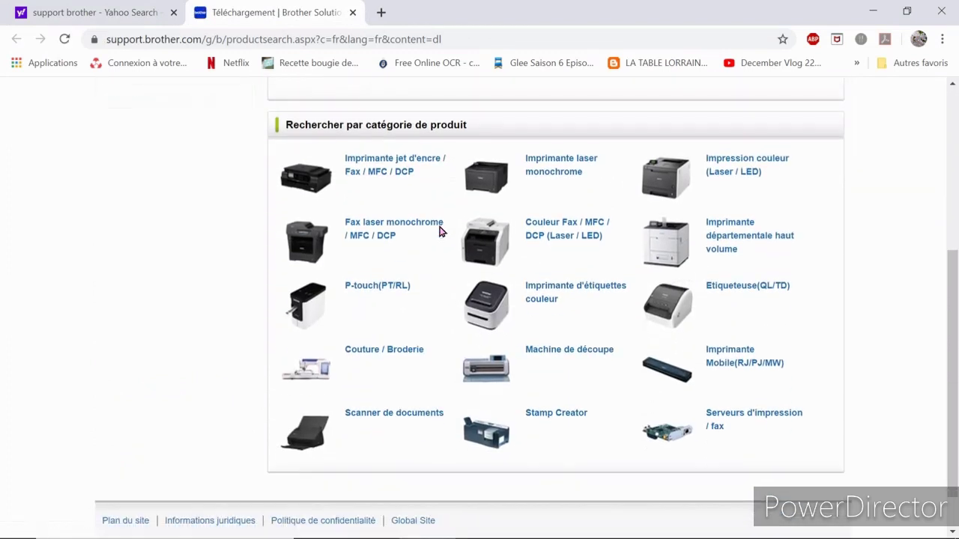
scroll(440, 232, down, 1)
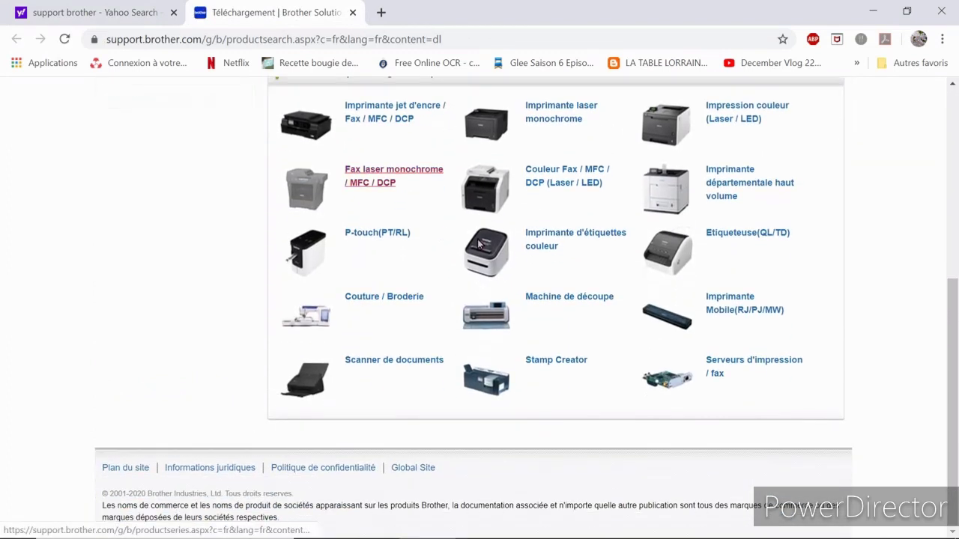
click(563, 300)
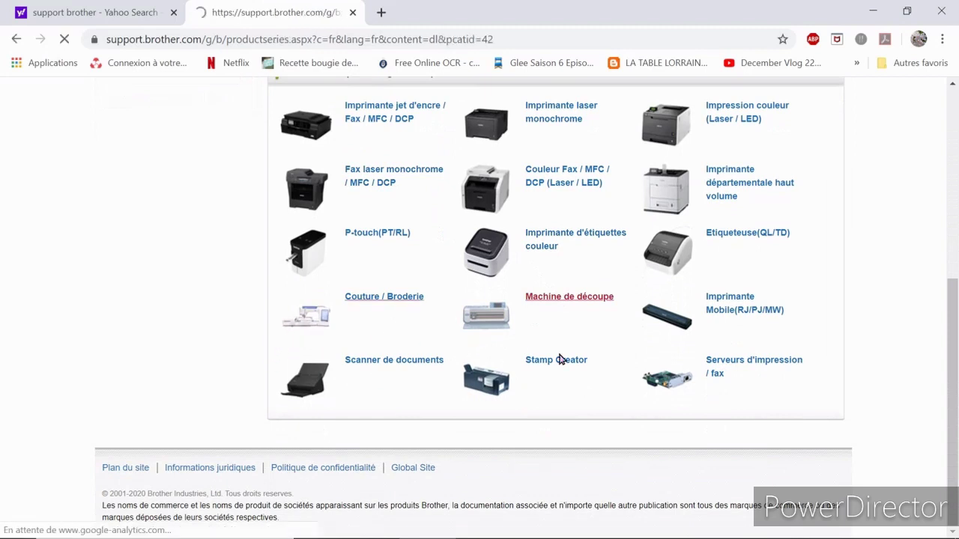
scroll(546, 339, down, 1)
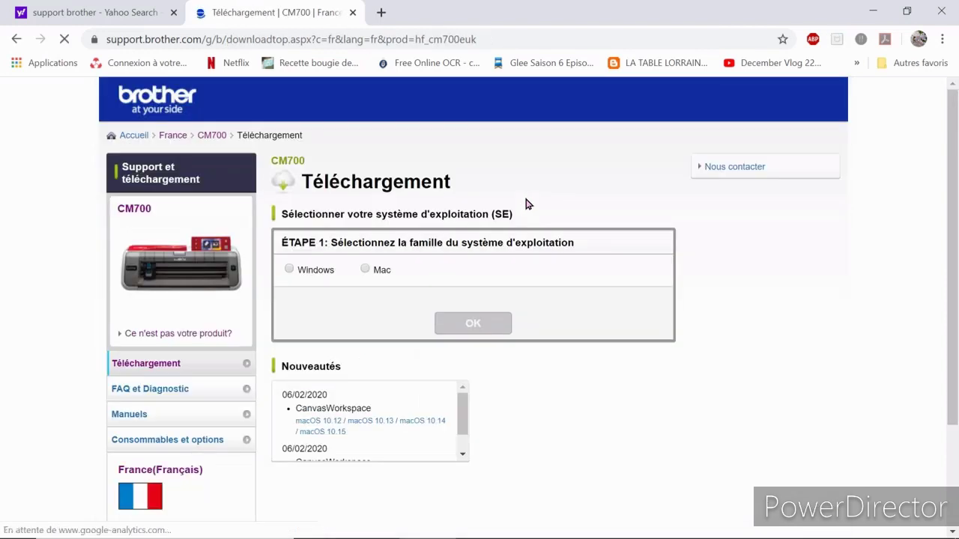
Check the Nouveautés list for CanvasWorkspace and confirm Windows with version Windows®10 as the operating system.
scroll(525, 204, down, 3)
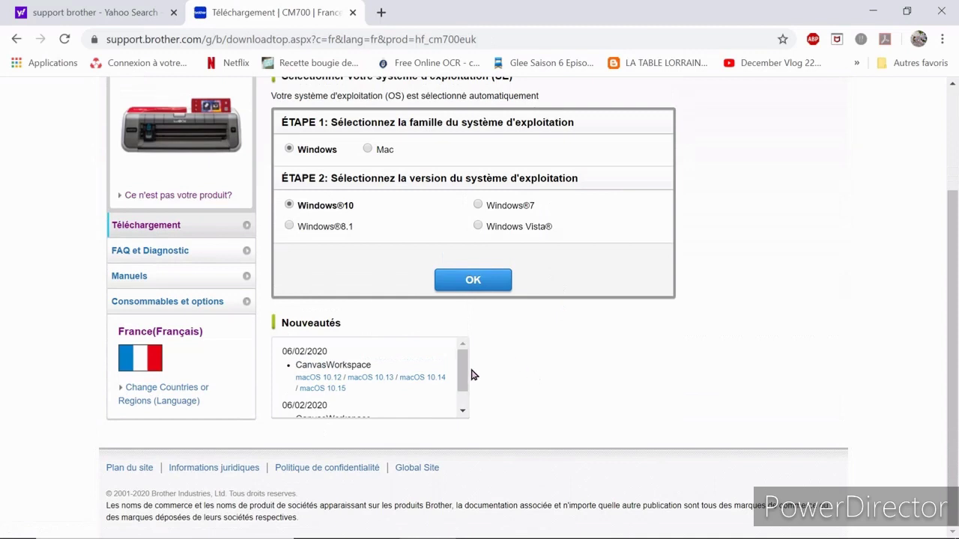
mouse_move(467, 381)
mouse_down()
mouse_move(469, 392)
mouse_move(466, 368)
mouse_up()
drag(465, 383, 465, 401)
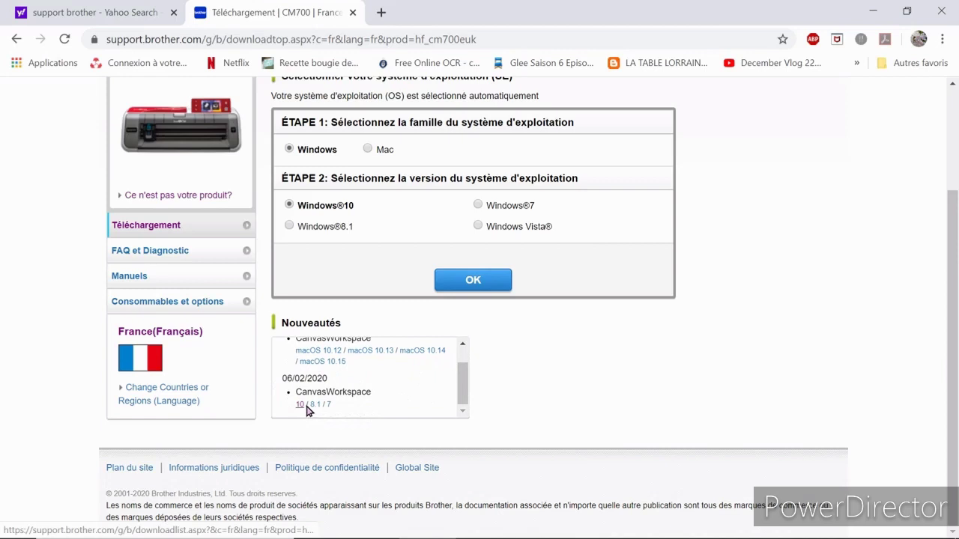
click(473, 282)
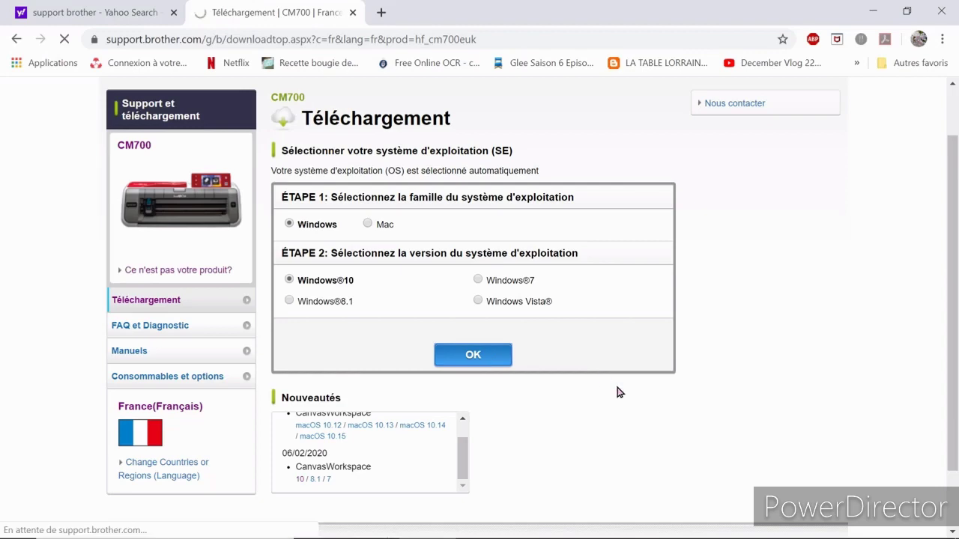
Open the CanvasWorkspace utility from the CM700 downloads and accept its licence agreement to download the installer.
scroll(591, 339, down, 2)
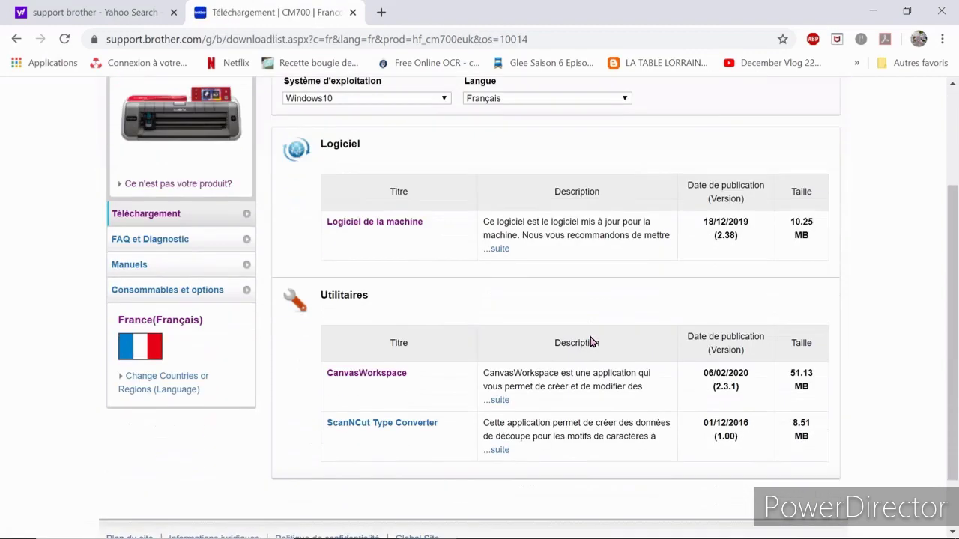
scroll(592, 341, down, 1)
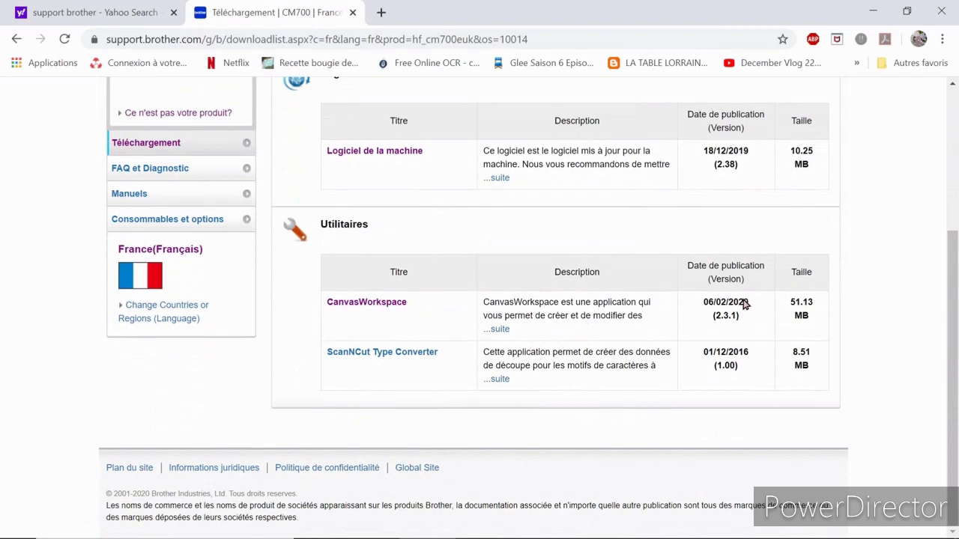
click(399, 306)
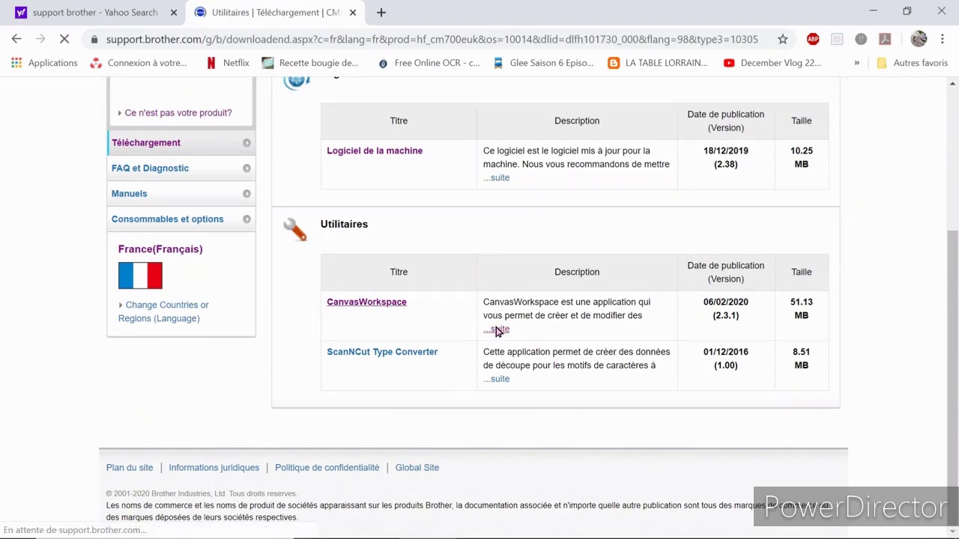
scroll(499, 320, down, 3)
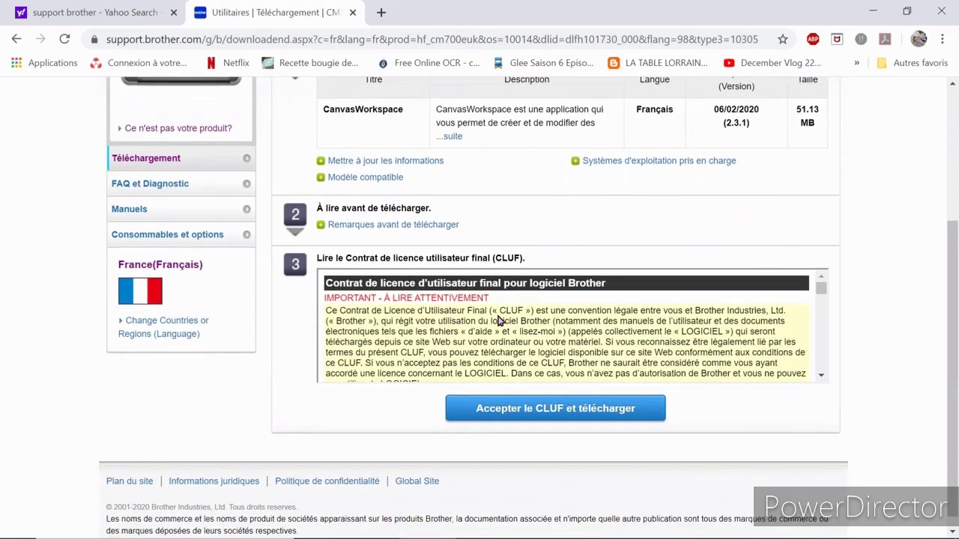
scroll(499, 321, up, 1)
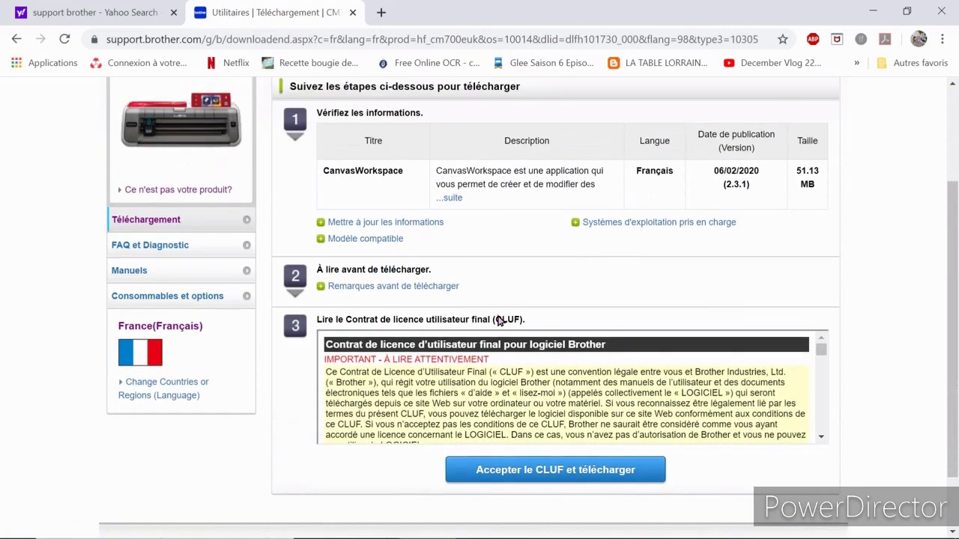
click(539, 469)
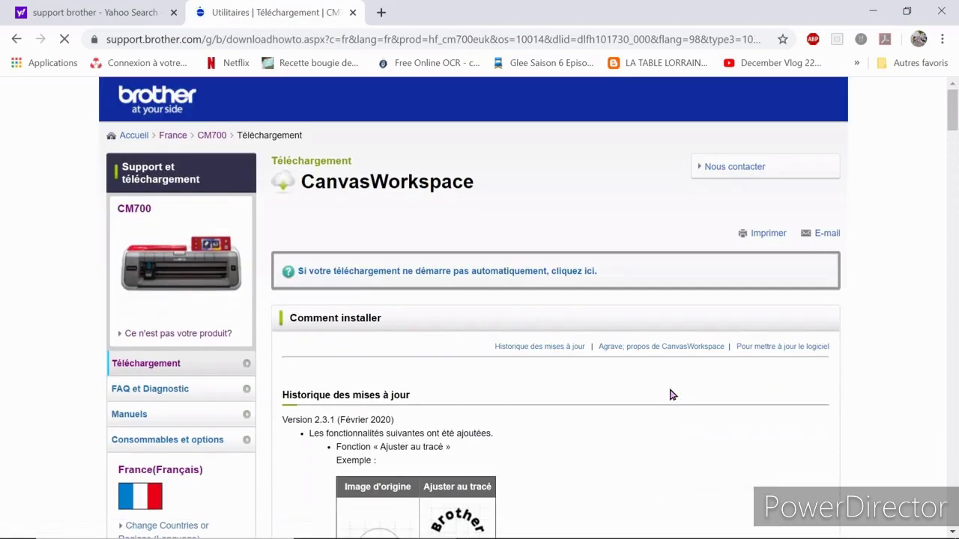
Read through the CanvasWorkspace update history, shortcut list, supported file formats and installation notes while the installer downloads.
scroll(638, 357, down, 2)
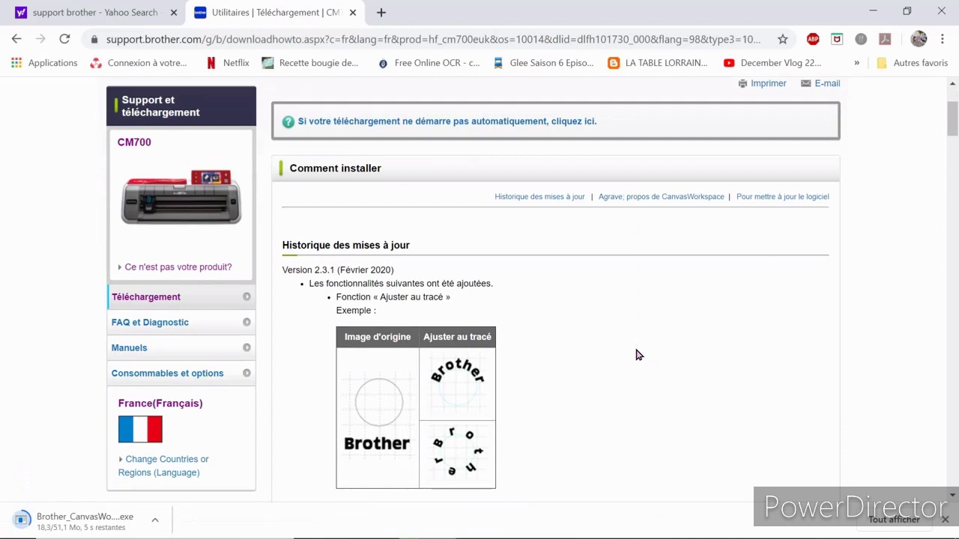
scroll(635, 354, down, 1)
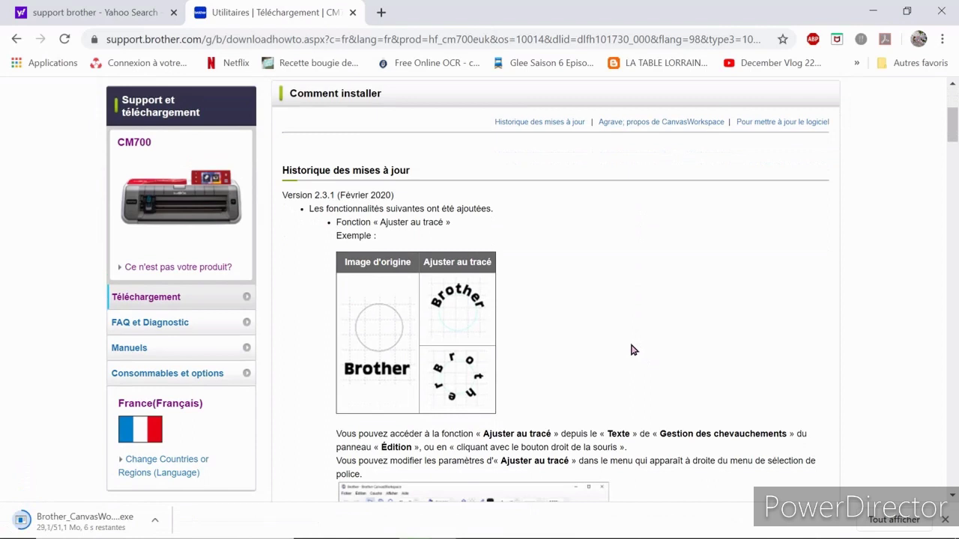
scroll(632, 350, down, 4)
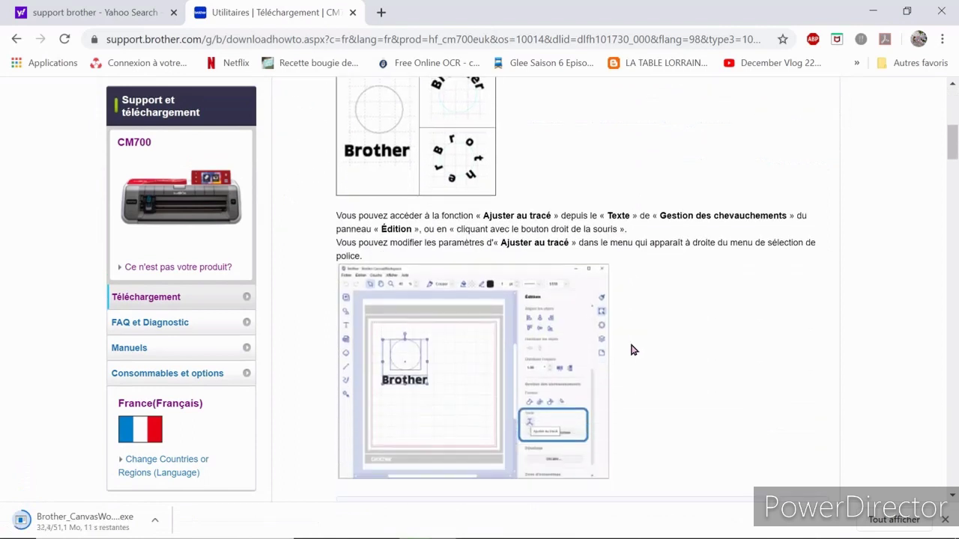
scroll(632, 350, down, 7)
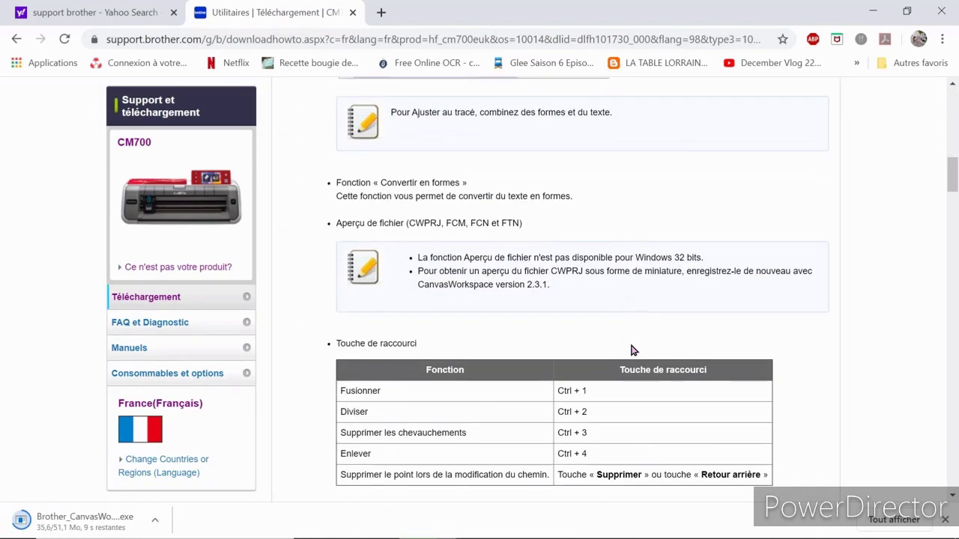
scroll(631, 350, down, 2)
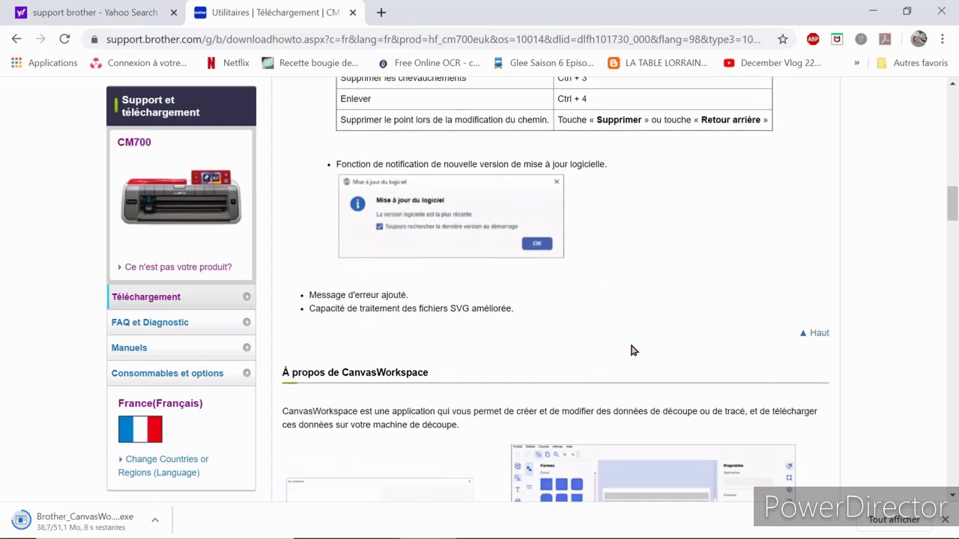
scroll(632, 350, down, 2)
scroll(631, 350, down, 4)
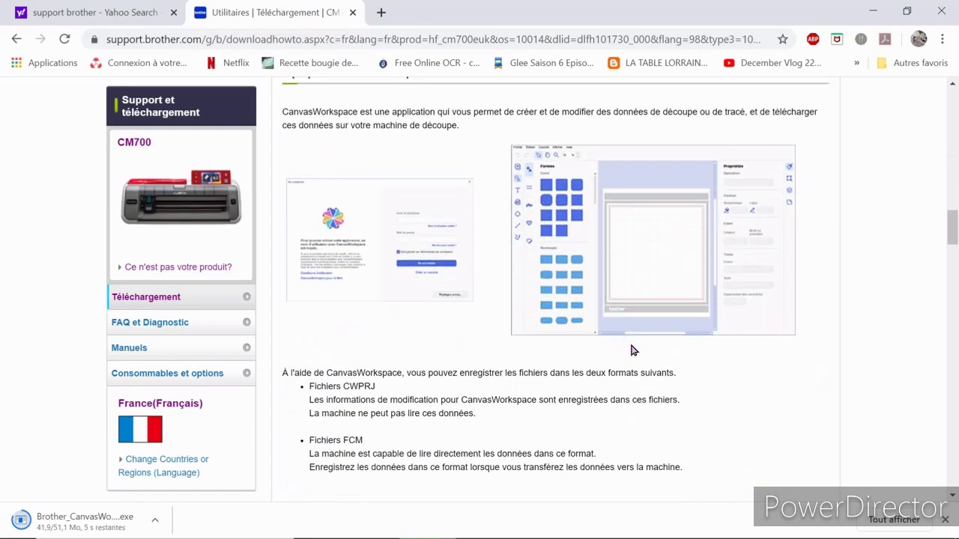
scroll(631, 350, down, 1)
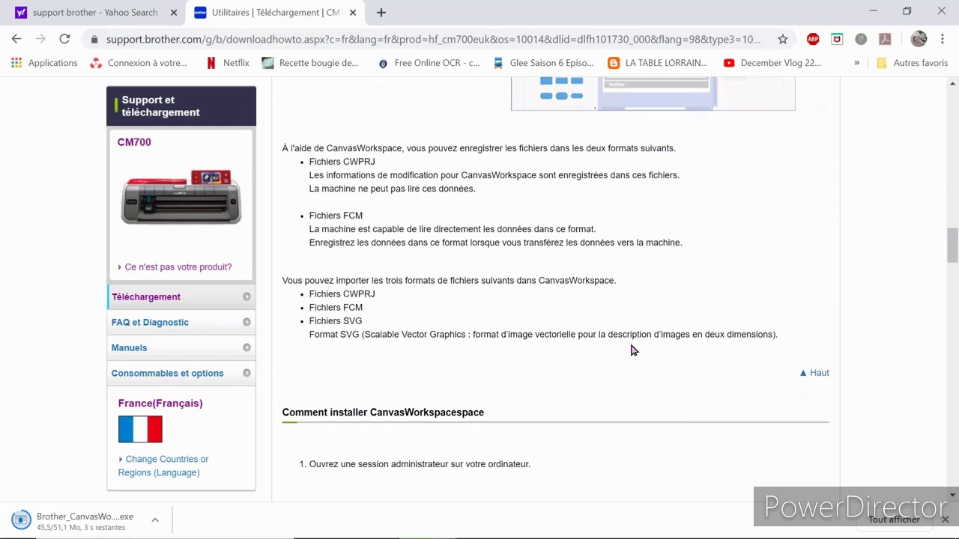
scroll(631, 350, up, 9)
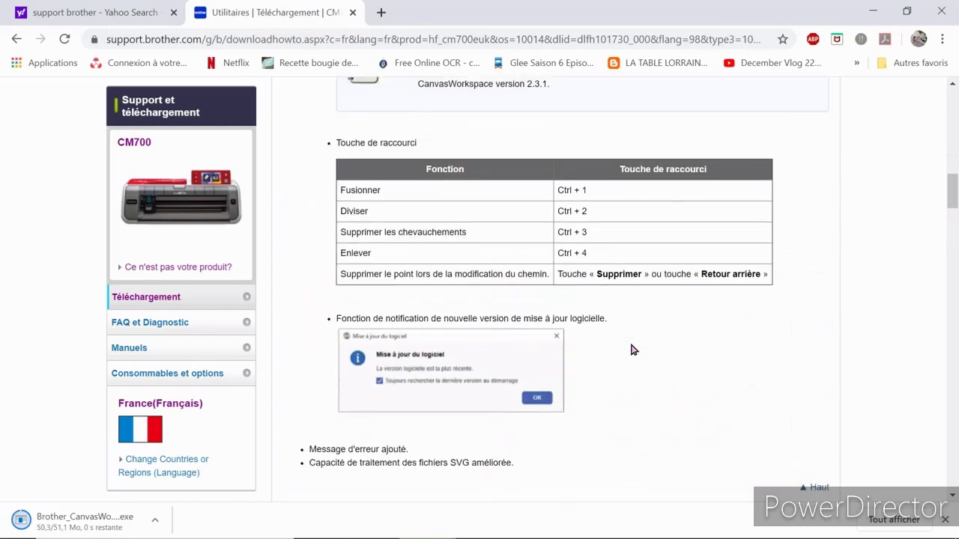
scroll(631, 350, up, 10)
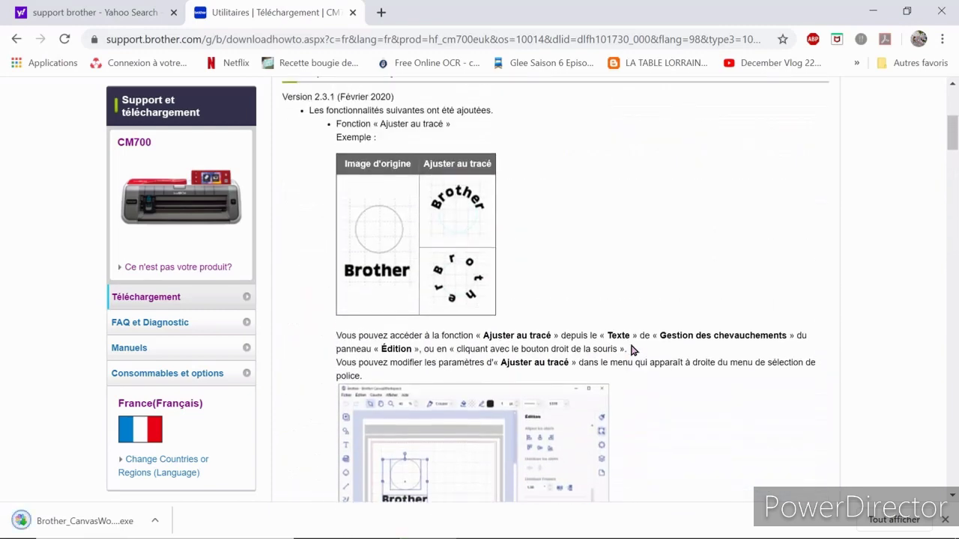
scroll(631, 350, up, 5)
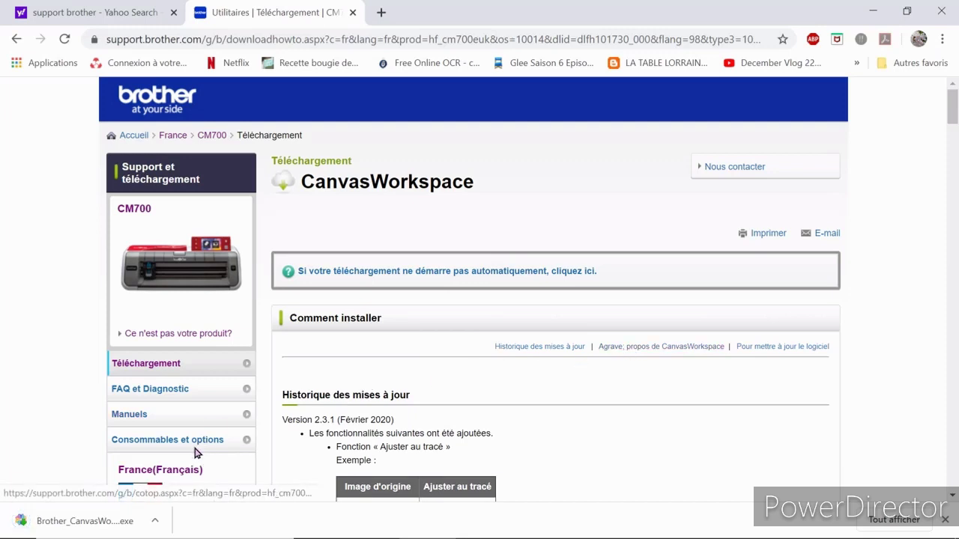
Run the downloaded Brother CanvasWorkspace installer and carry out the installation.
click(120, 524)
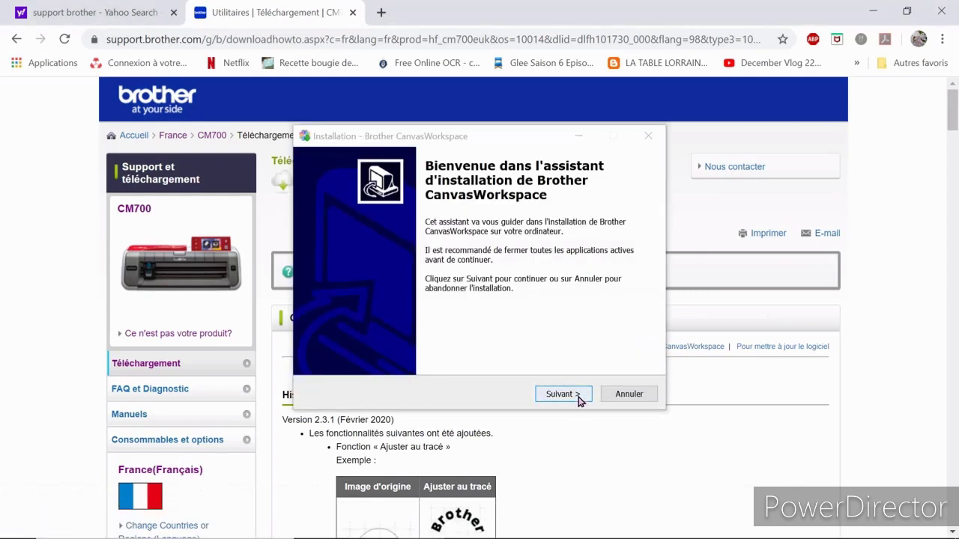
click(579, 400)
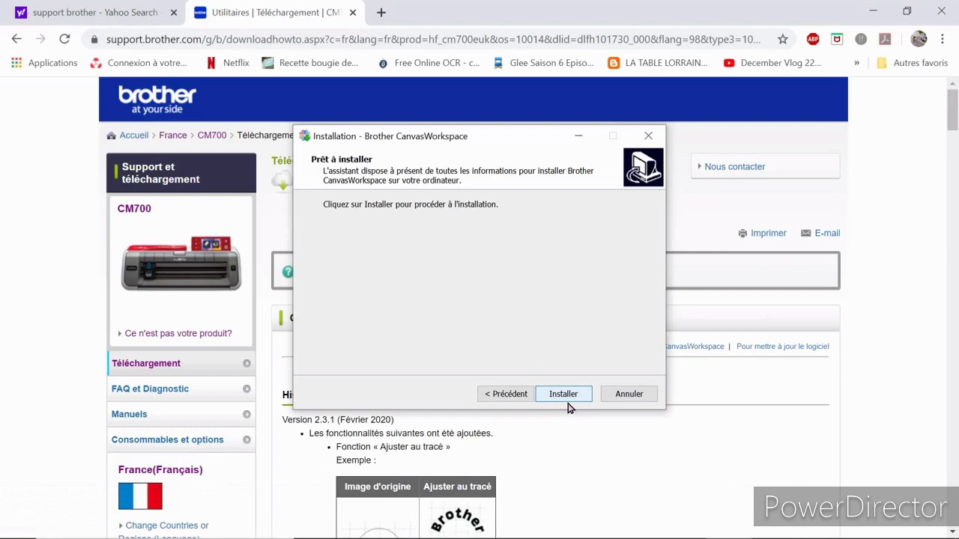
click(566, 395)
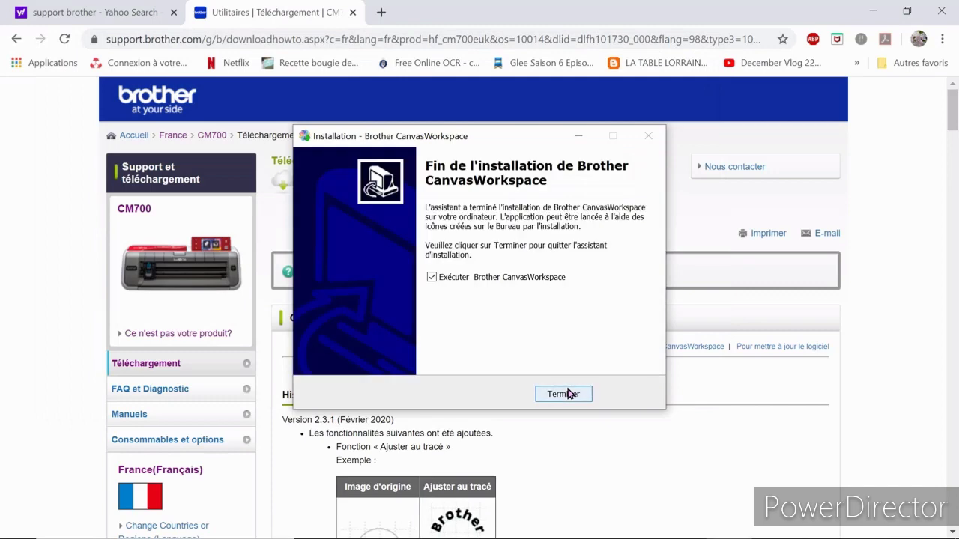
Finish the setup wizard so that Brother CanvasWorkspace launches, read the version 2.3 news notice and dismiss it.
click(563, 394)
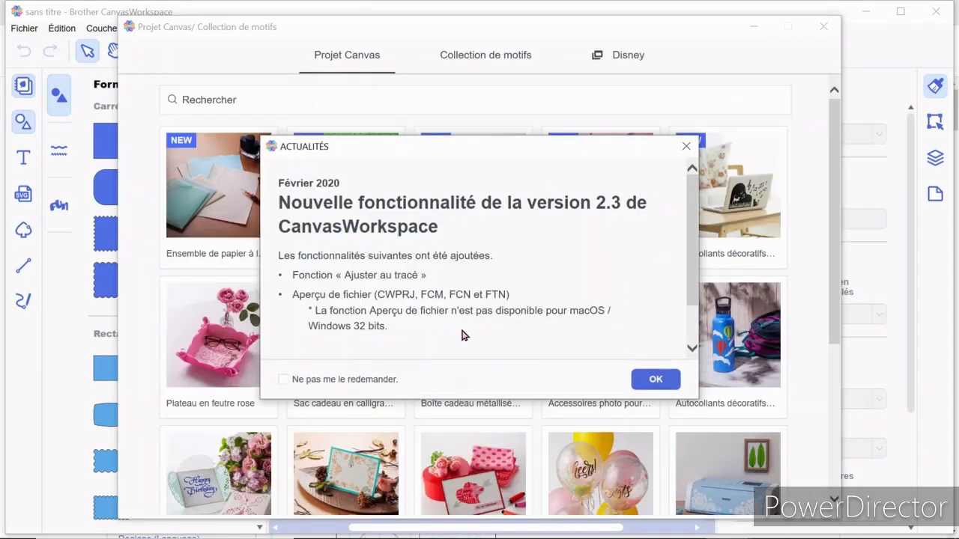
scroll(486, 303, down, 2)
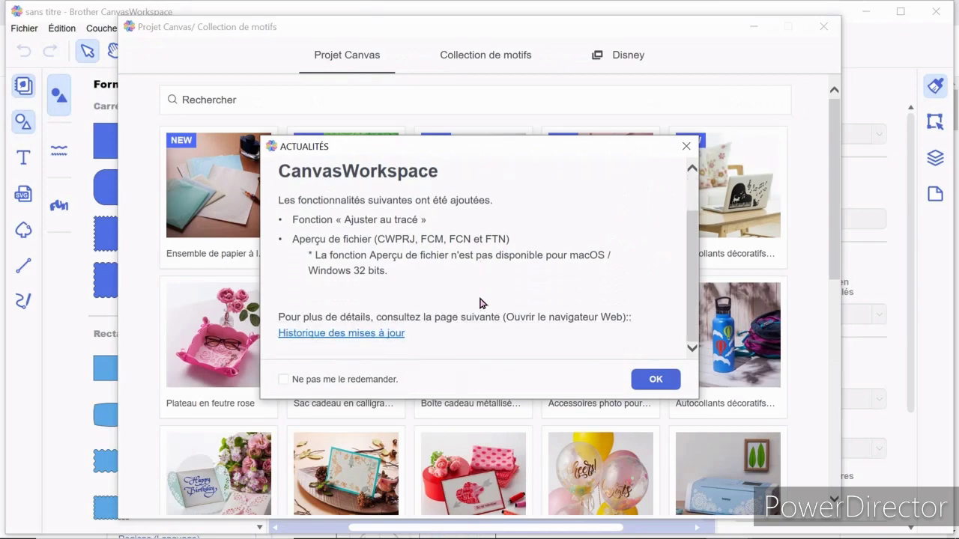
click(658, 380)
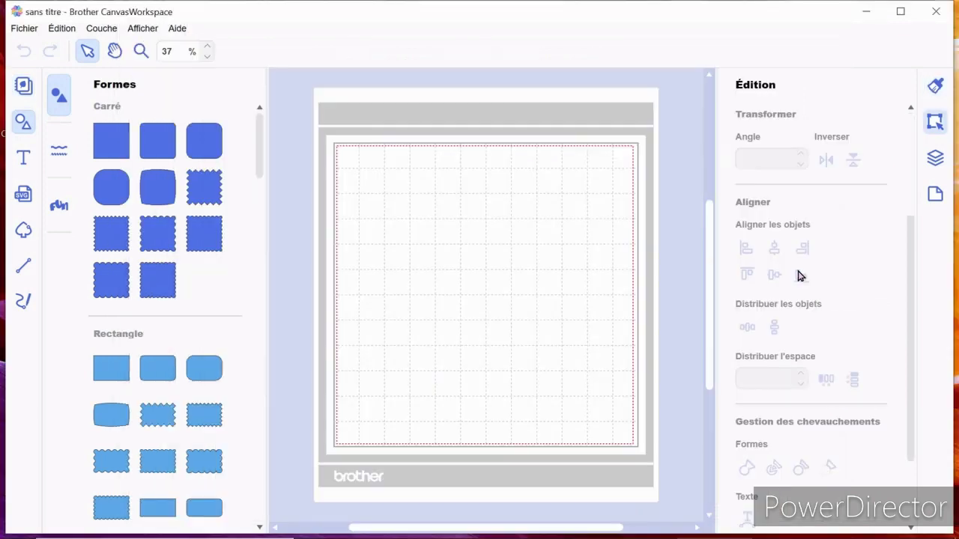
scroll(798, 275, down, 3)
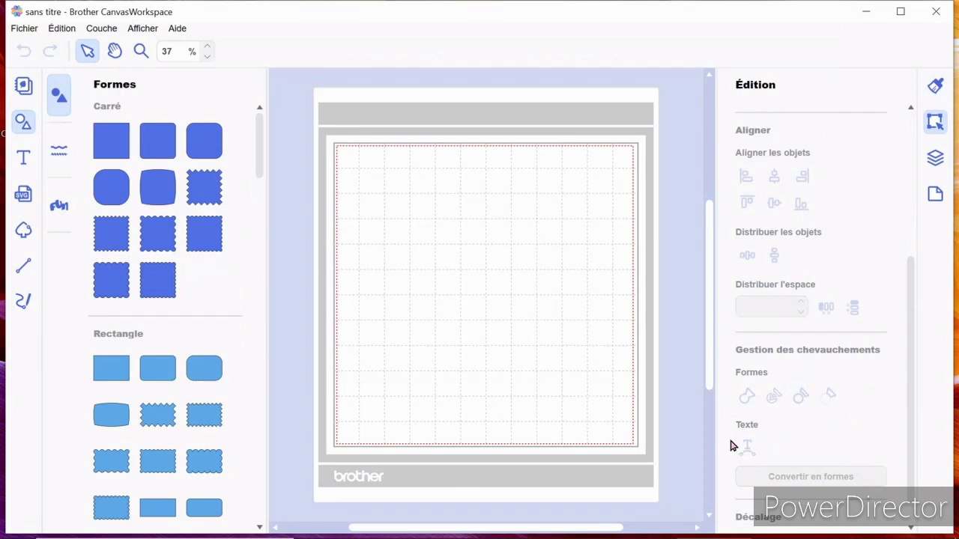
scroll(808, 468, down, 1)
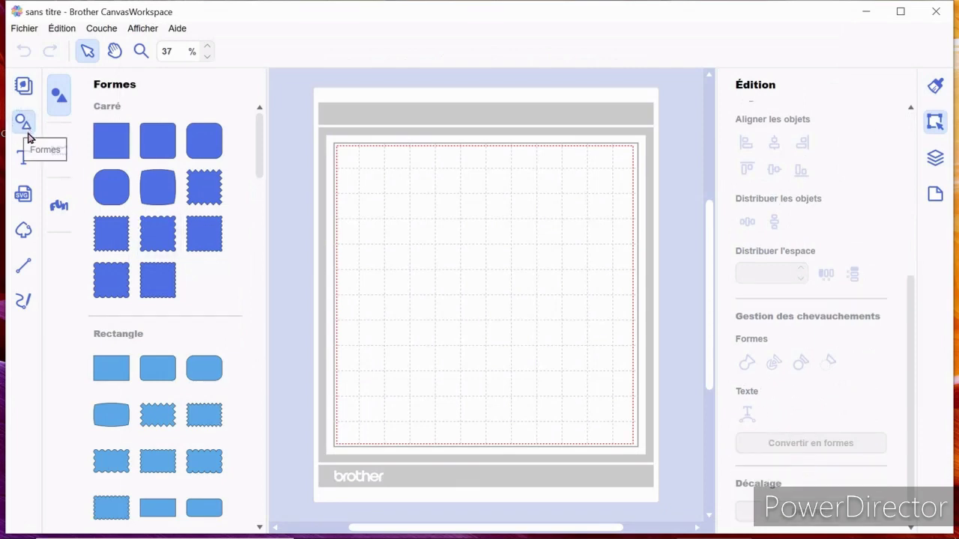
Add the text "I love you" in the upper-left area of the cutting mat.
click(23, 157)
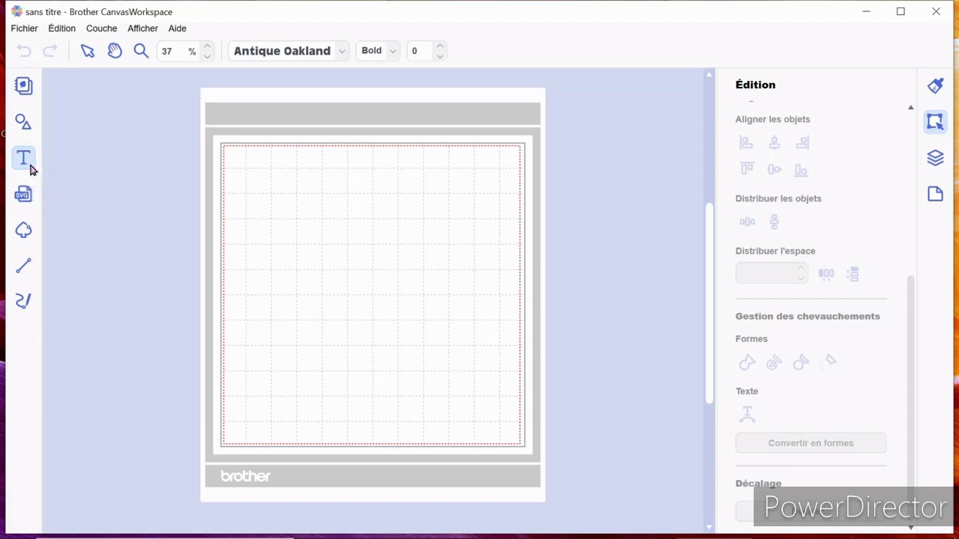
click(271, 190)
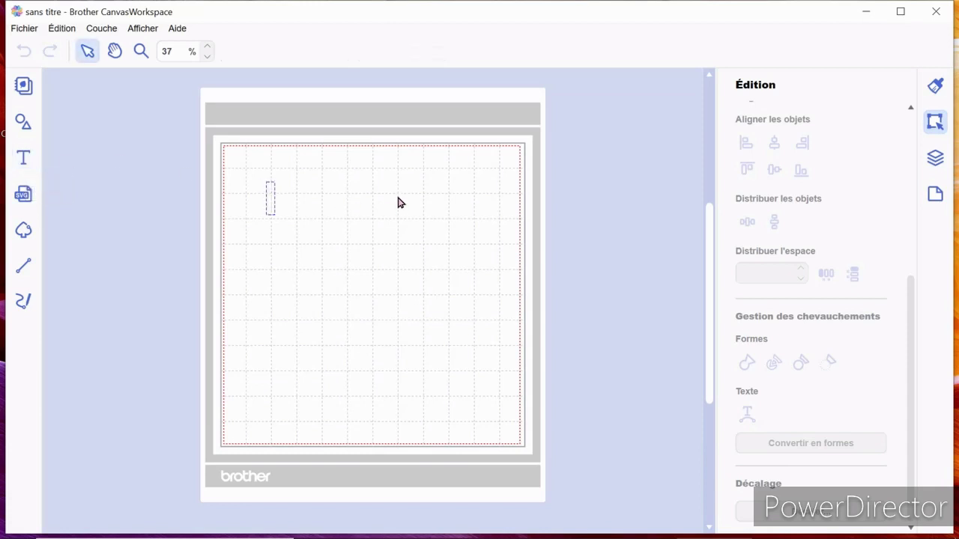
text(i Lo)
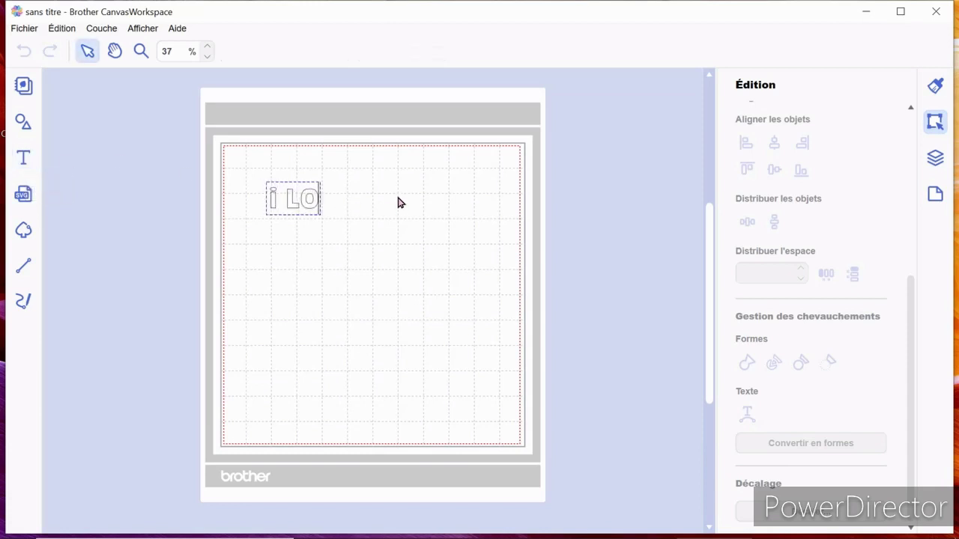
key(BackSpace)
key(BackSpace)
key(BackSpace)
key(BackSpace)
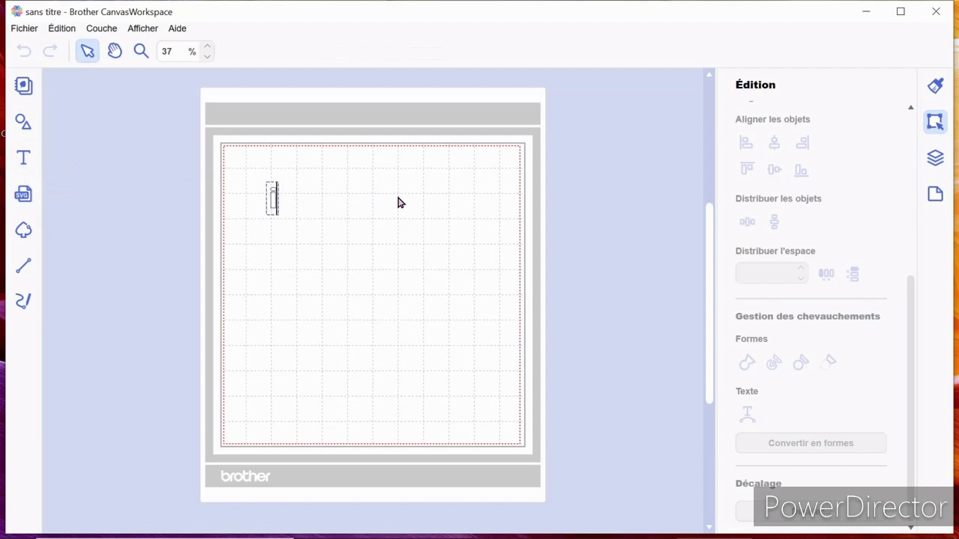
text(I love you)
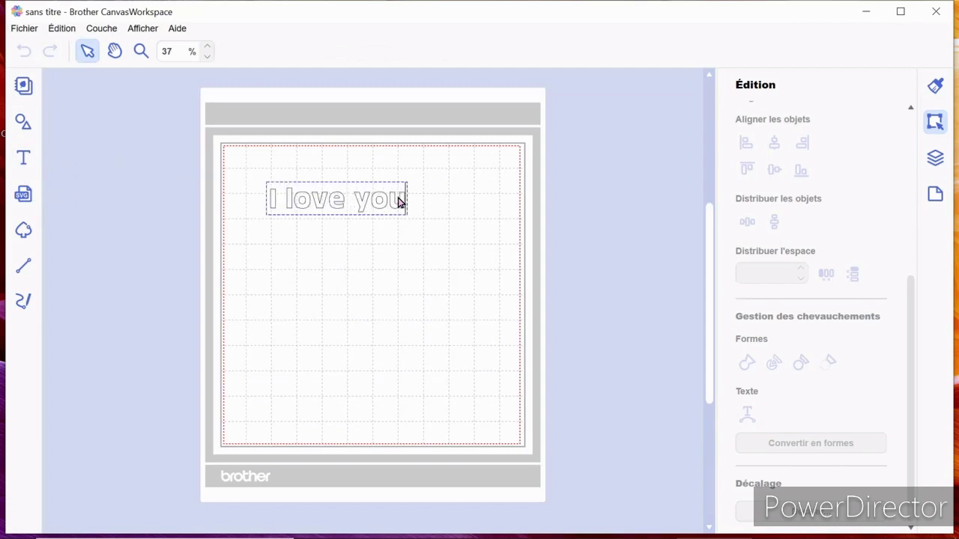
click(357, 271)
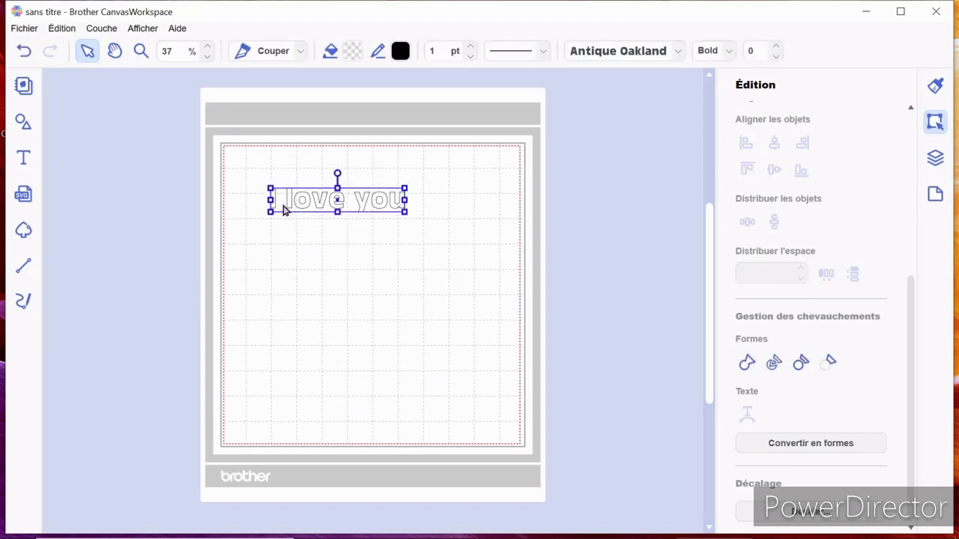
Change the font of the "I love you" text to Calgary MediumItalic and deselect it.
click(681, 53)
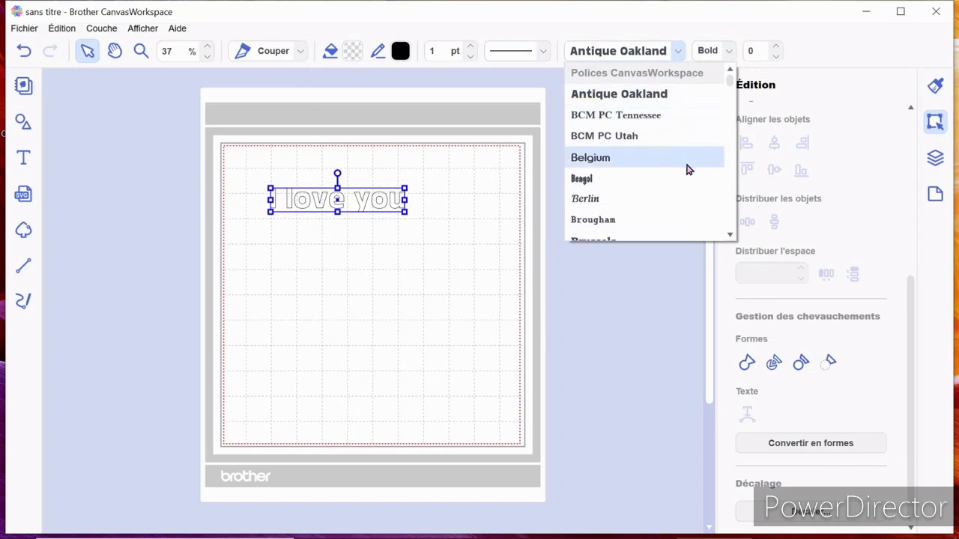
scroll(685, 166, down, 2)
click(683, 163)
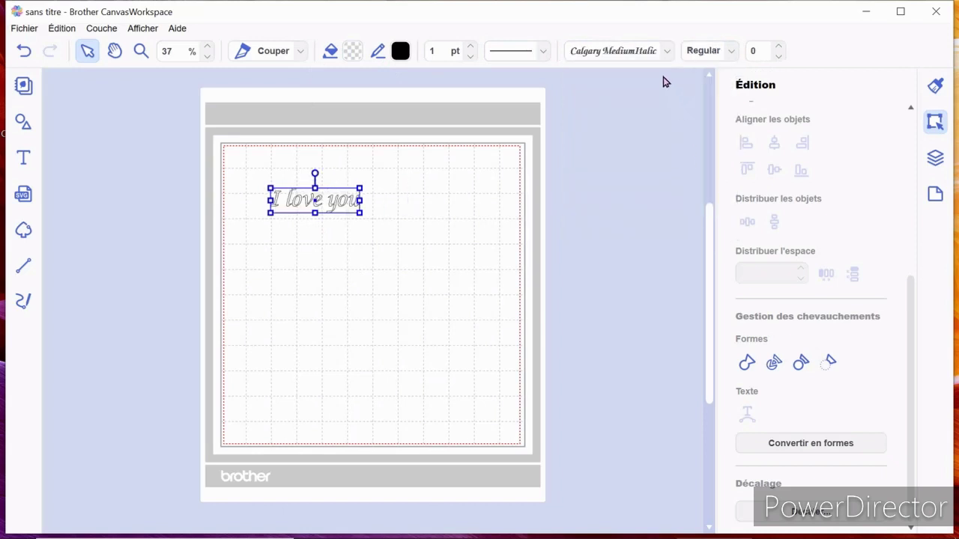
click(674, 53)
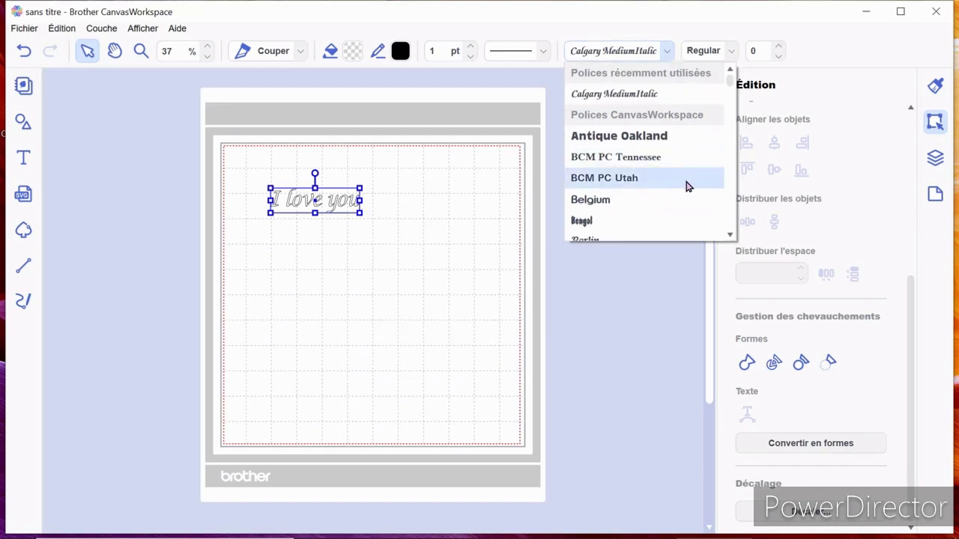
scroll(686, 186, down, 4)
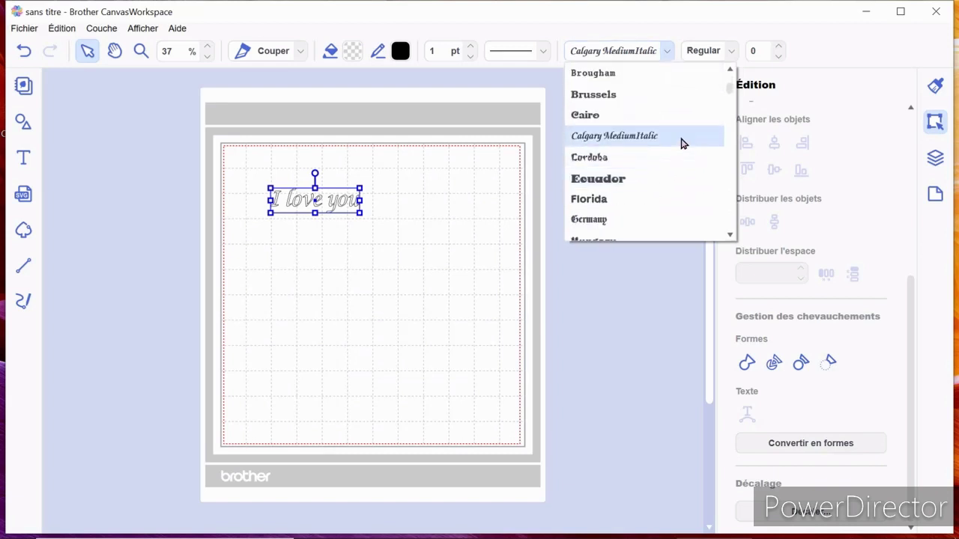
click(682, 144)
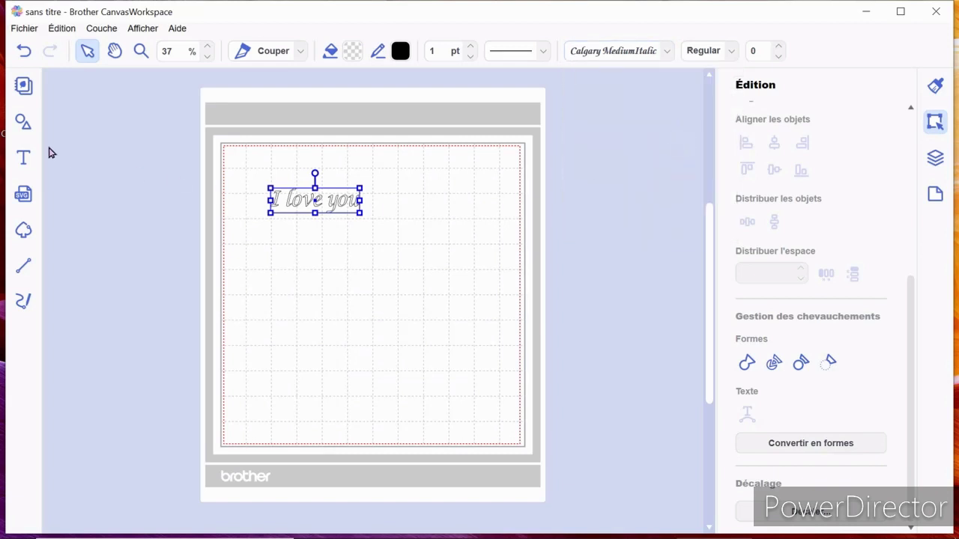
click(276, 255)
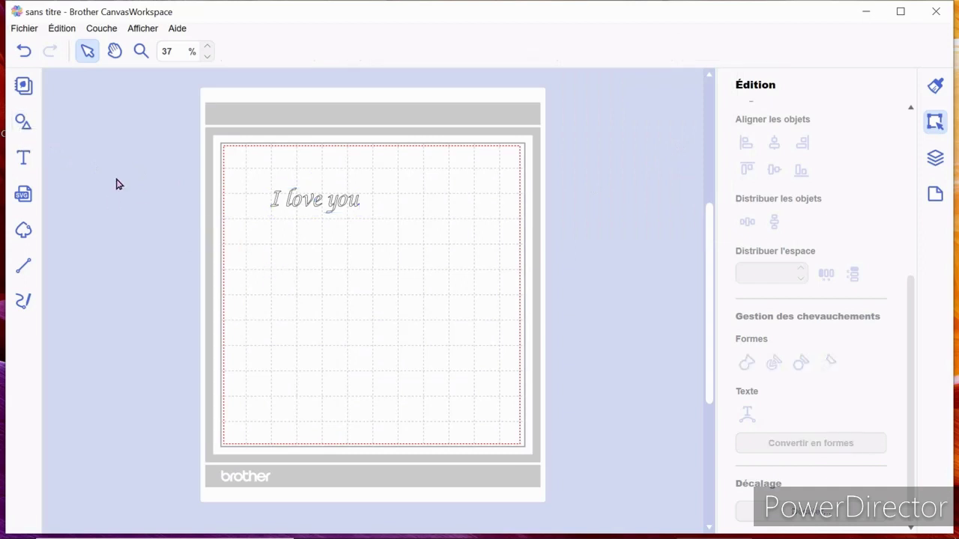
Insert the plain heart from the Cœur shapes and position it just below the "I love you" text.
click(23, 121)
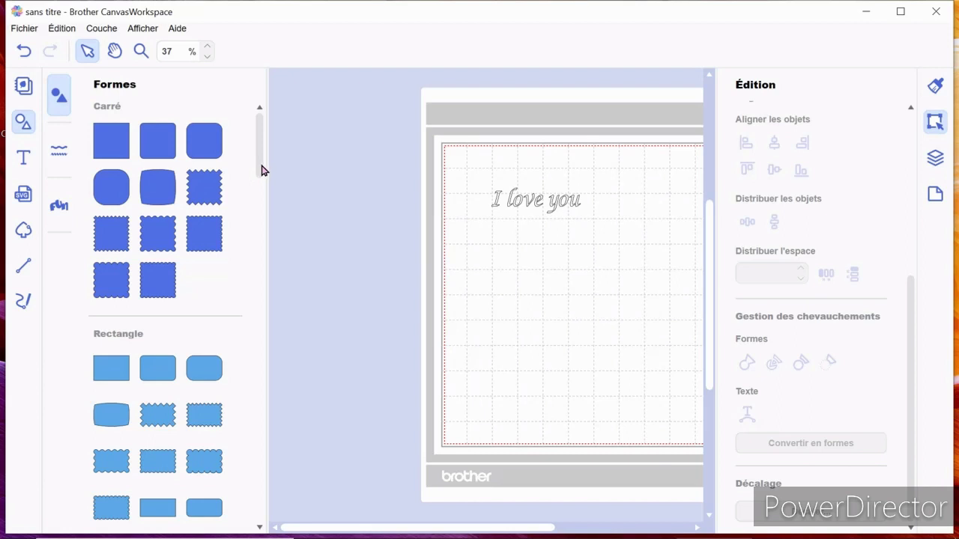
drag(262, 170, 236, 359)
click(107, 277)
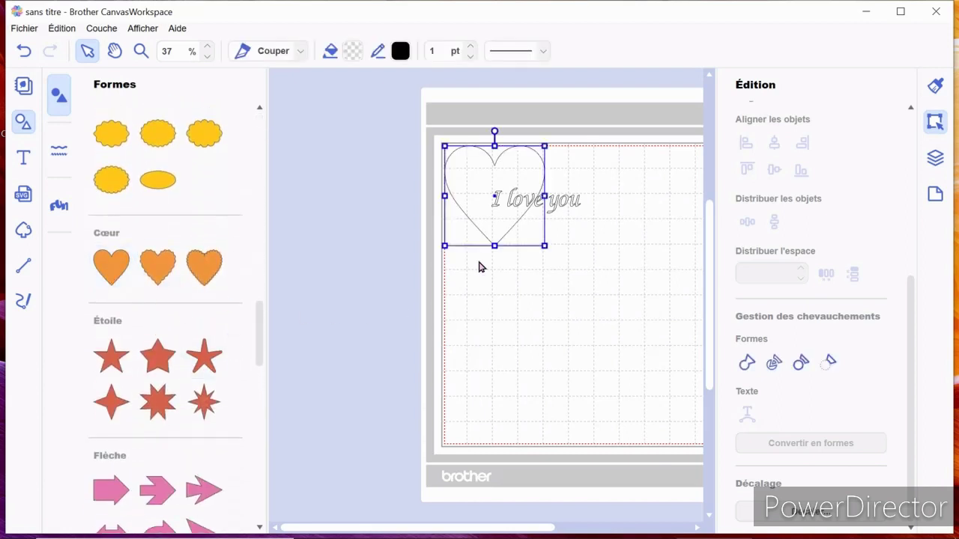
drag(508, 216, 556, 306)
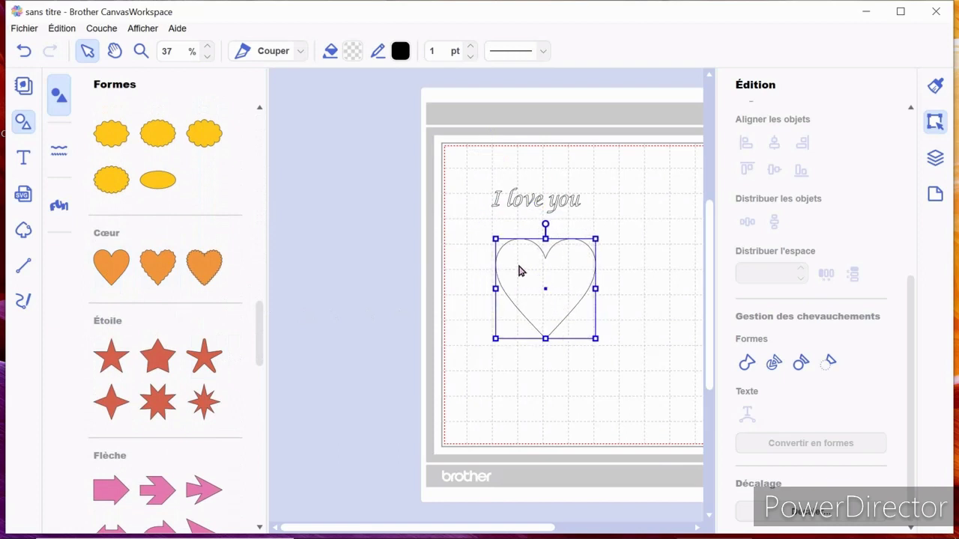
click(638, 236)
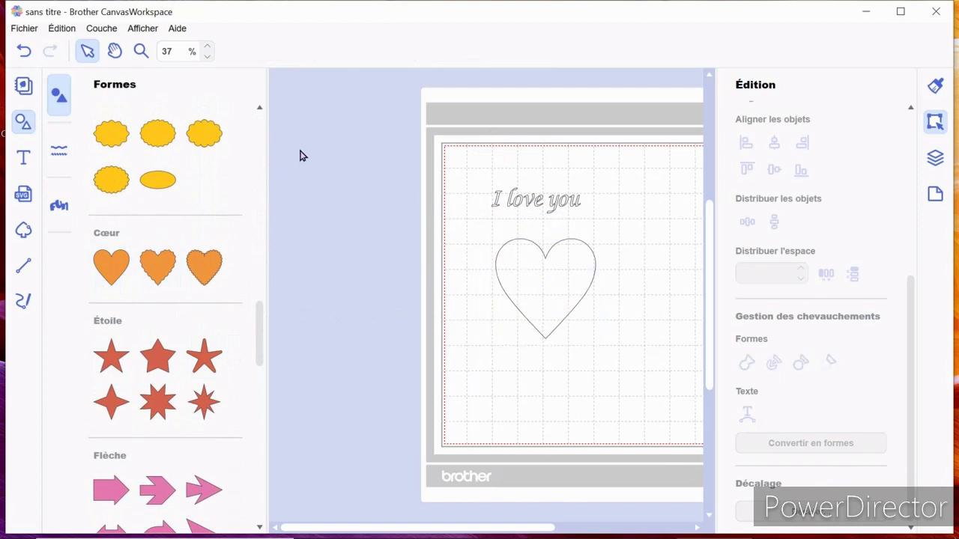
click(549, 285)
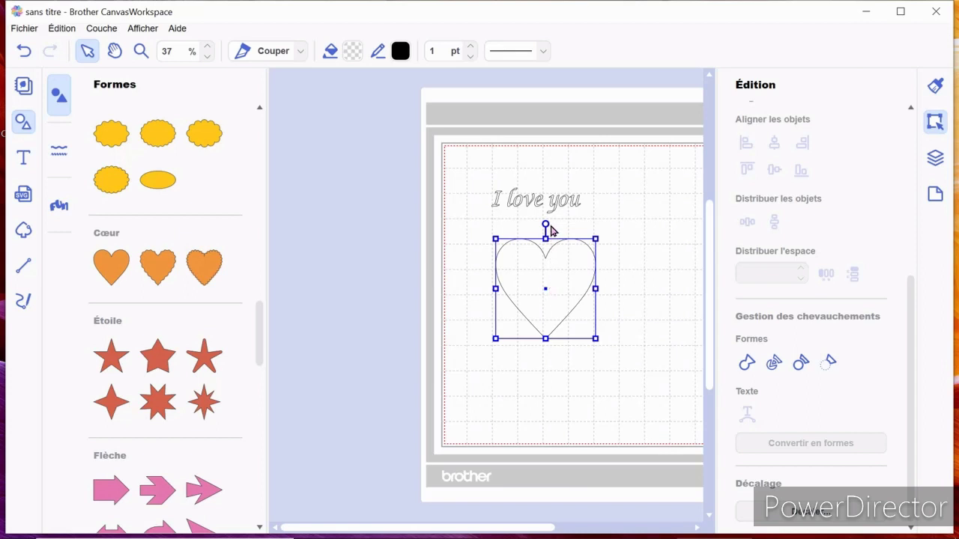
click(642, 261)
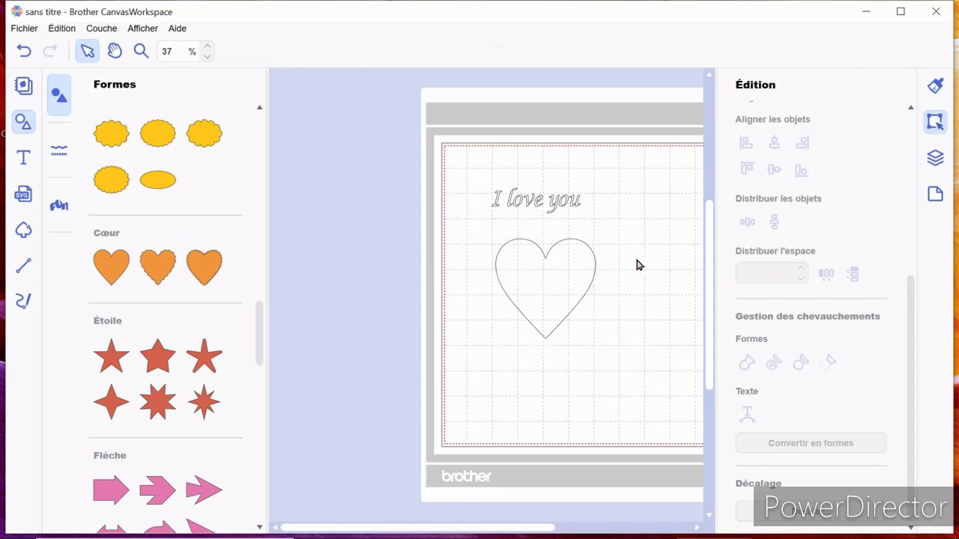
click(565, 284)
drag(561, 278, 560, 285)
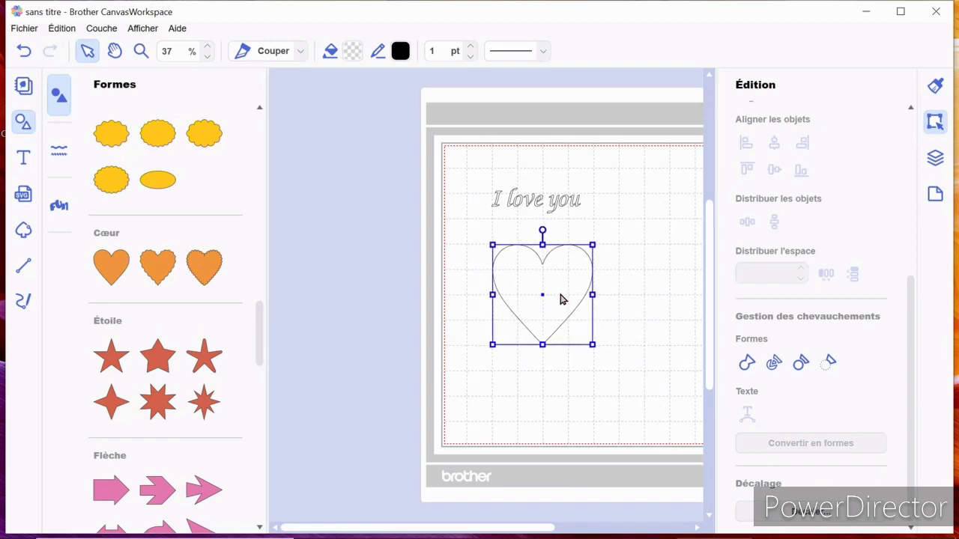
click(646, 276)
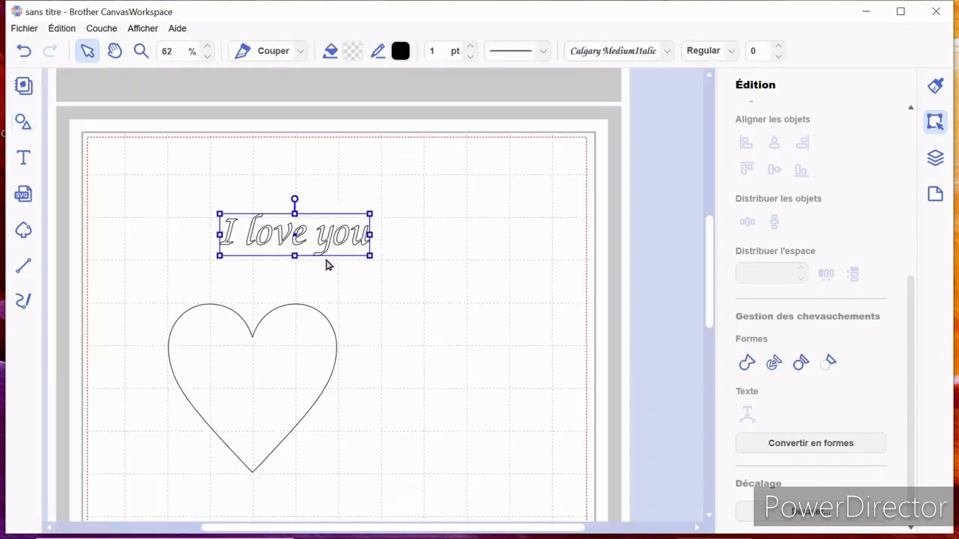
Select the text and the heart together and fill both with the red #EB394C.
drag(141, 193, 358, 441)
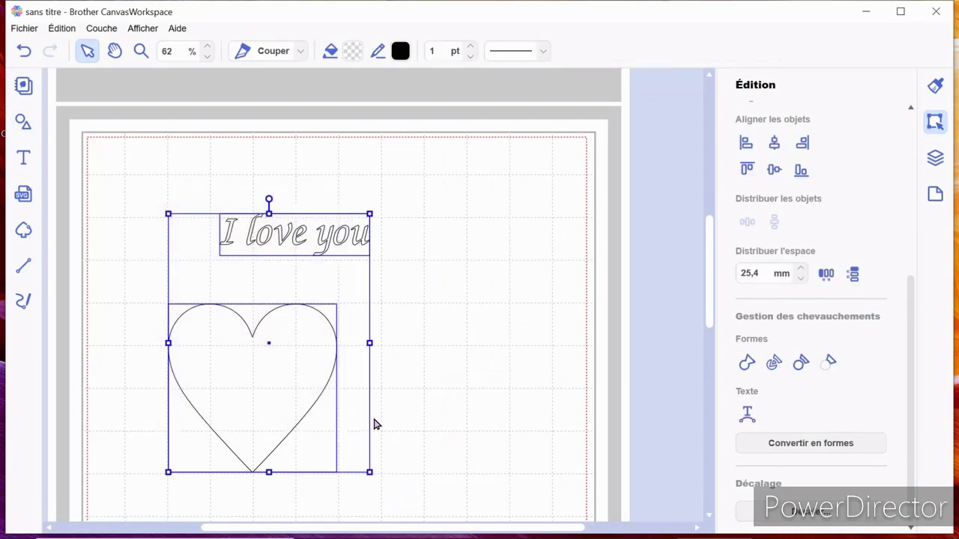
click(353, 51)
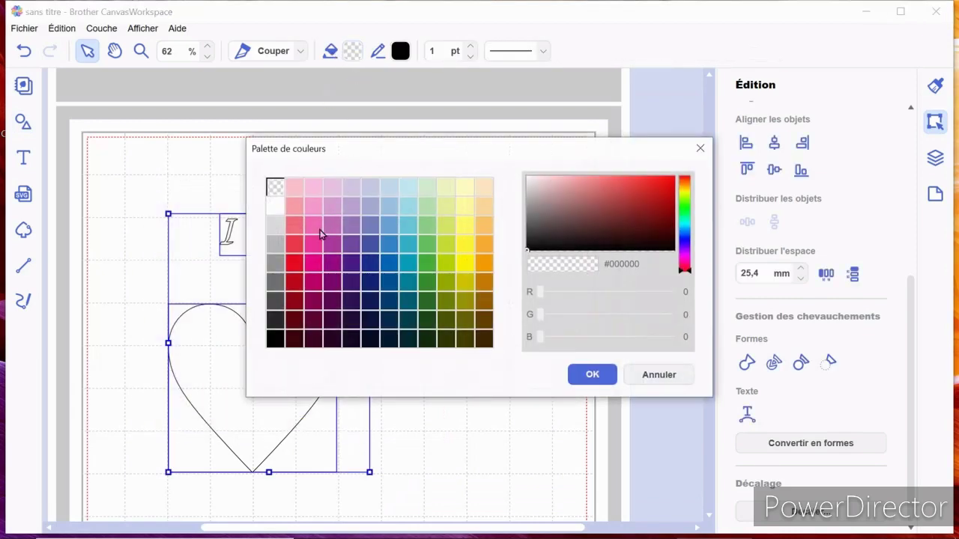
click(295, 244)
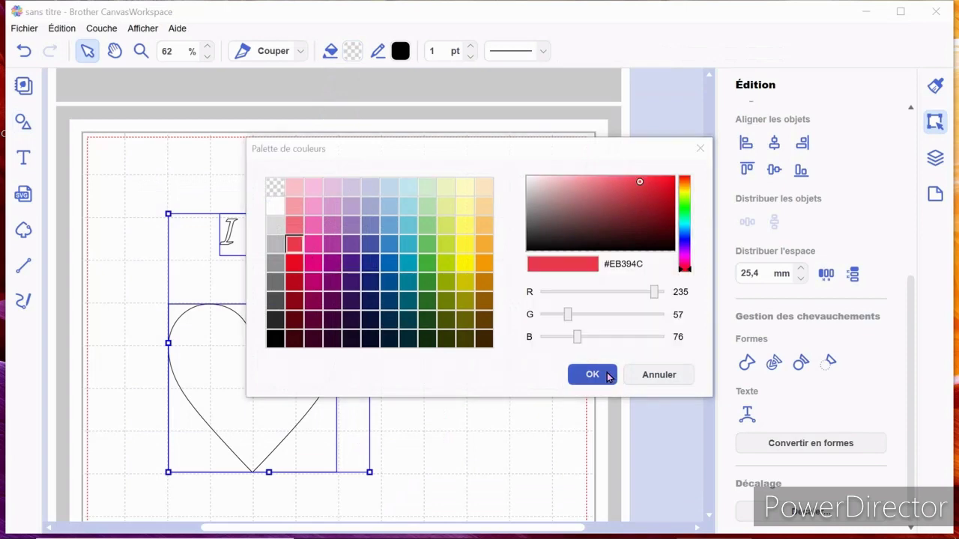
click(604, 376)
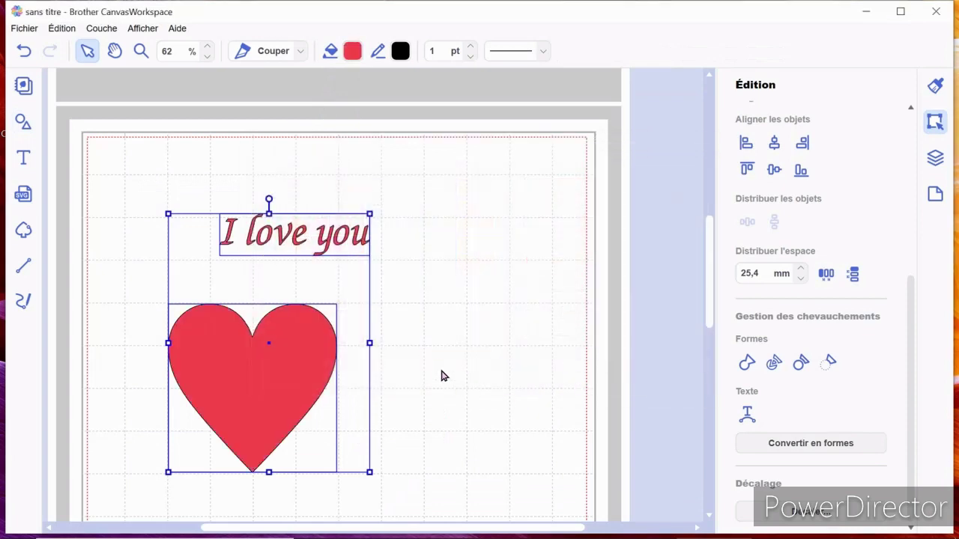
Attach the "I love you" text to the heart's outline and enlarge the combined object towards its upper-right corner.
click(752, 424)
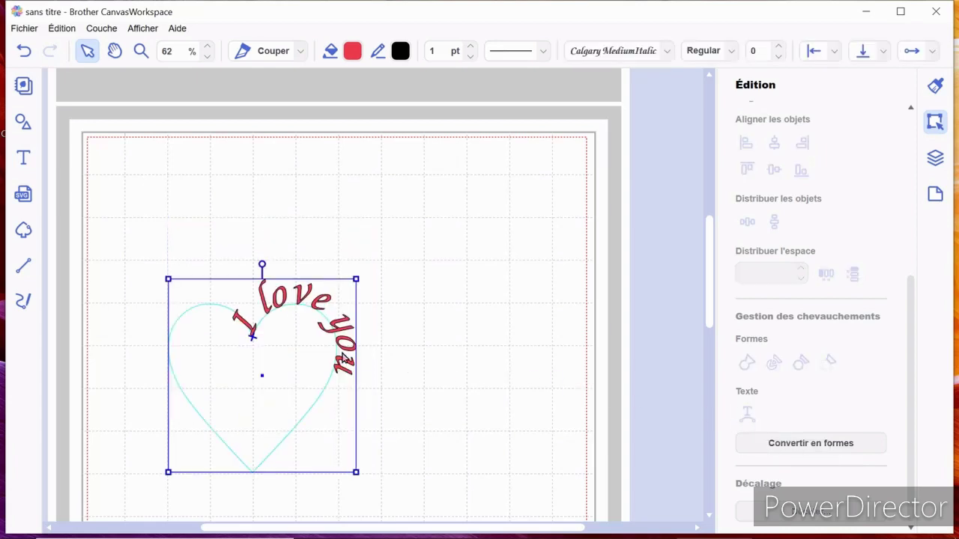
drag(357, 279, 432, 242)
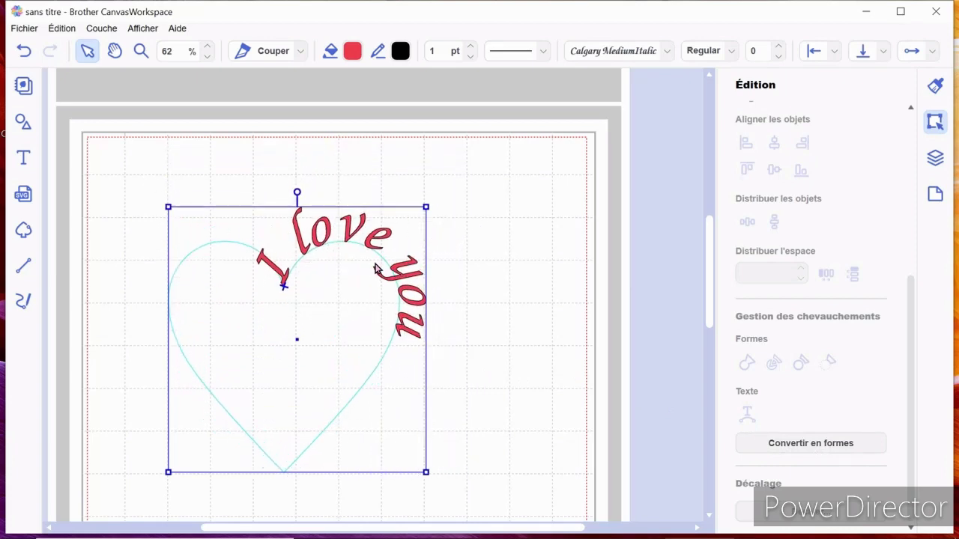
Slide the text along the heart's outline until it starts near the top of the right lobe.
mouse_move(287, 294)
mouse_down()
mouse_move(293, 280)
mouse_move(327, 265)
mouse_move(398, 284)
mouse_move(394, 332)
mouse_move(337, 398)
mouse_move(276, 421)
mouse_move(220, 389)
mouse_move(200, 319)
mouse_move(220, 264)
mouse_move(210, 282)
mouse_move(225, 272)
mouse_move(202, 286)
mouse_up()
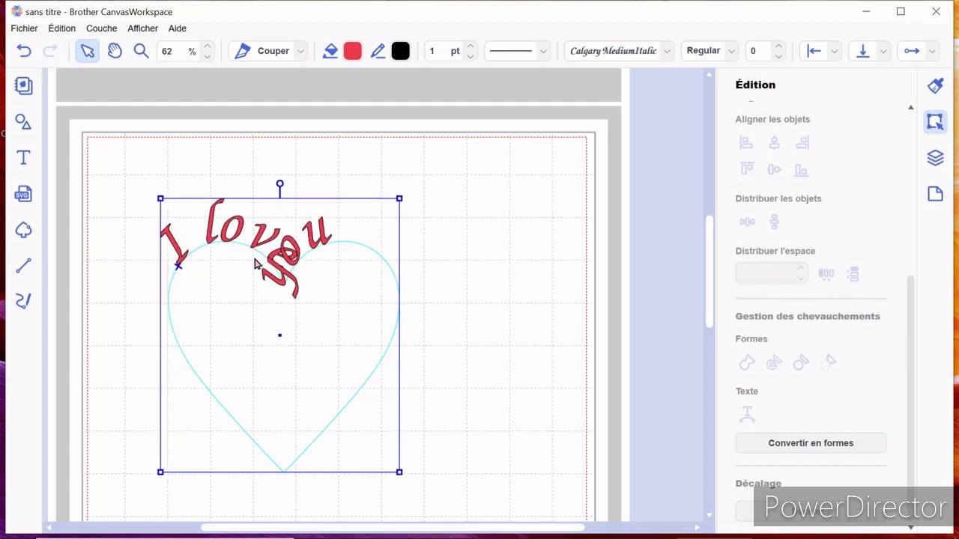
click(286, 247)
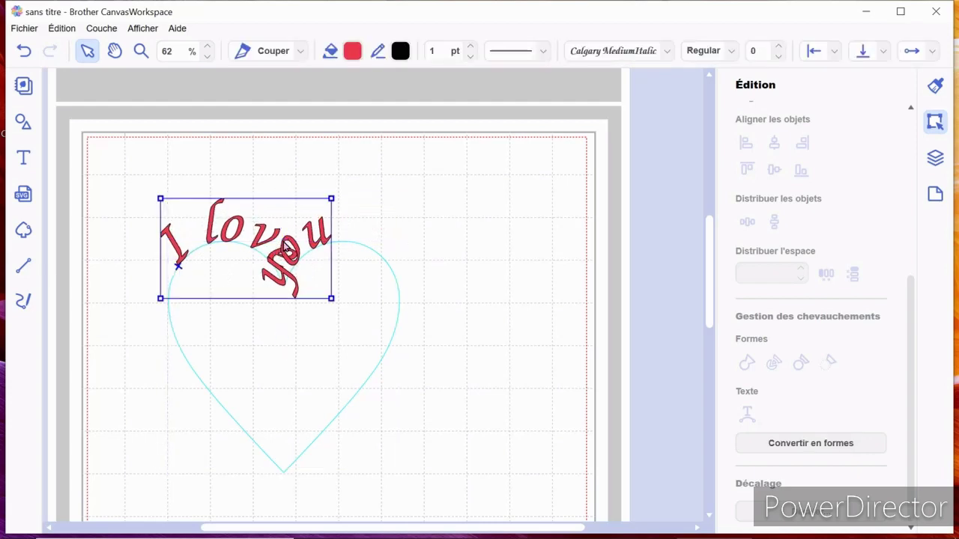
drag(286, 247, 341, 251)
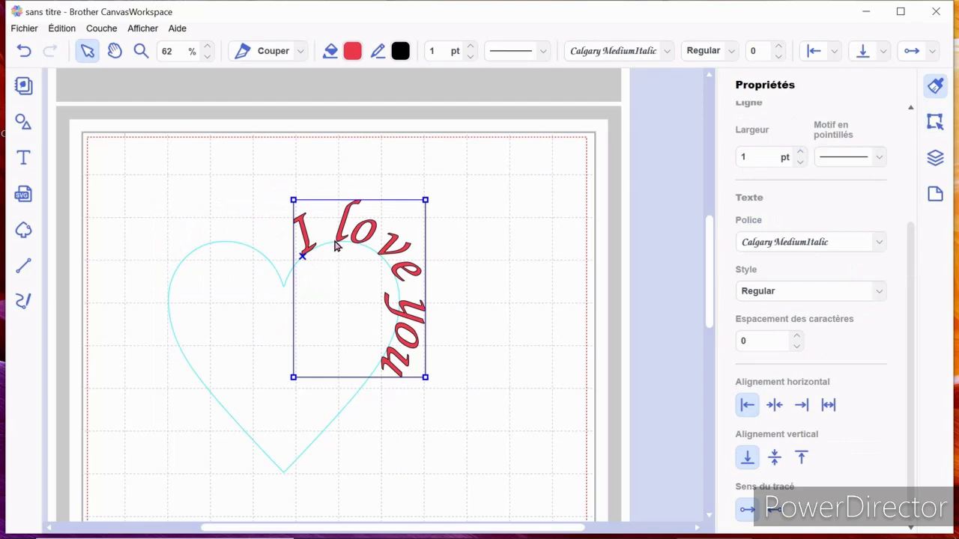
Edit the text on the heart so that several extra spaces separate "love" from "you", keeping normal spacing after "I".
double_click(335, 245)
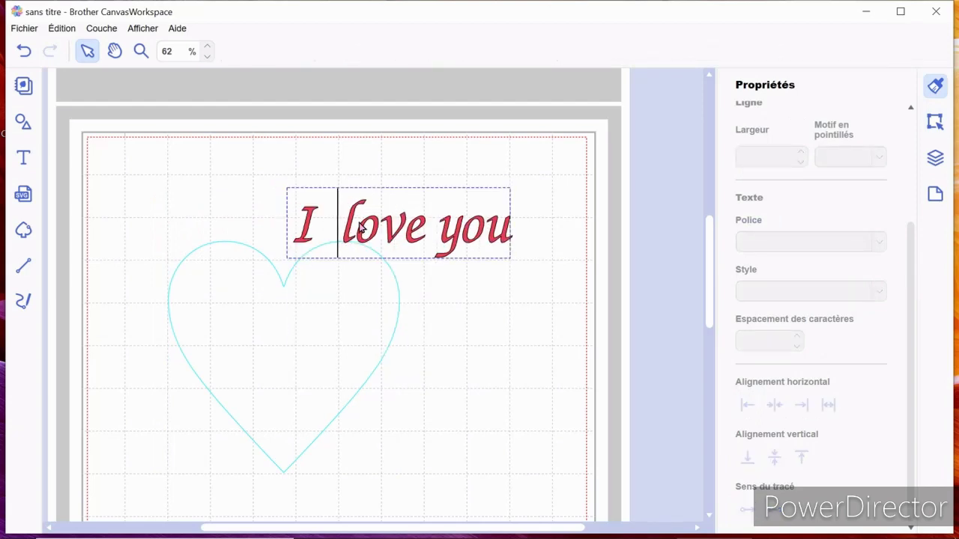
click(449, 228)
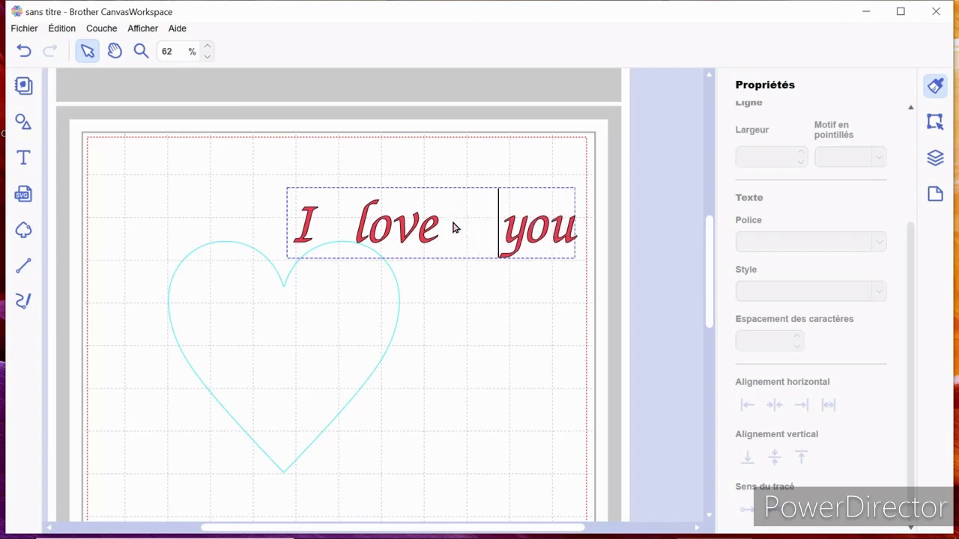
click(357, 240)
key(BackSpace)
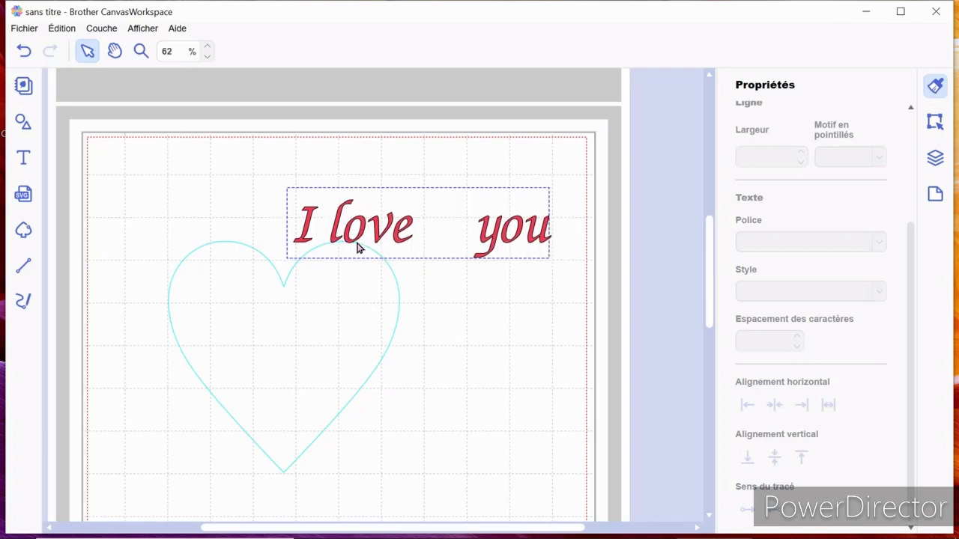
click(424, 307)
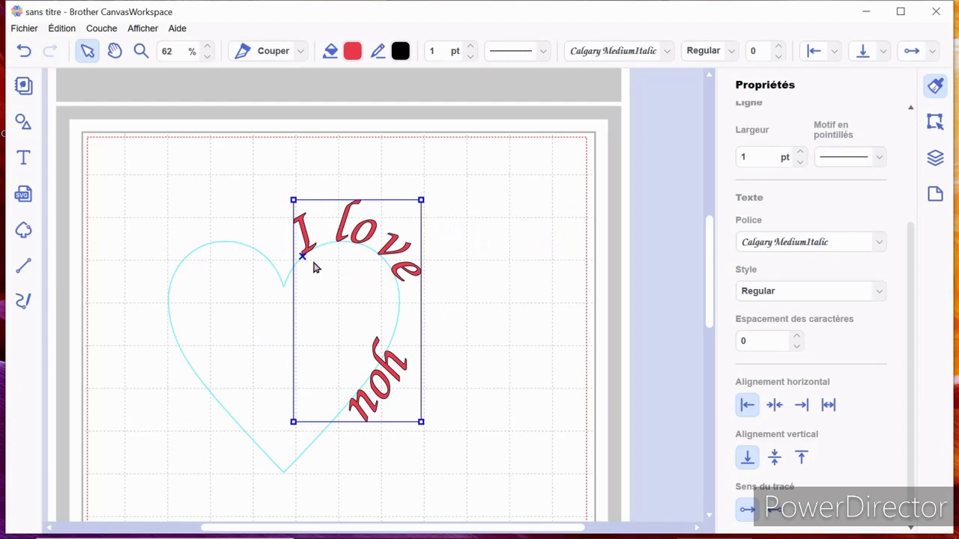
Slide the text to start on the heart's left lobe, and try centre, right and justified horizontal alignment before restoring left alignment.
drag(305, 262, 146, 260)
click(464, 297)
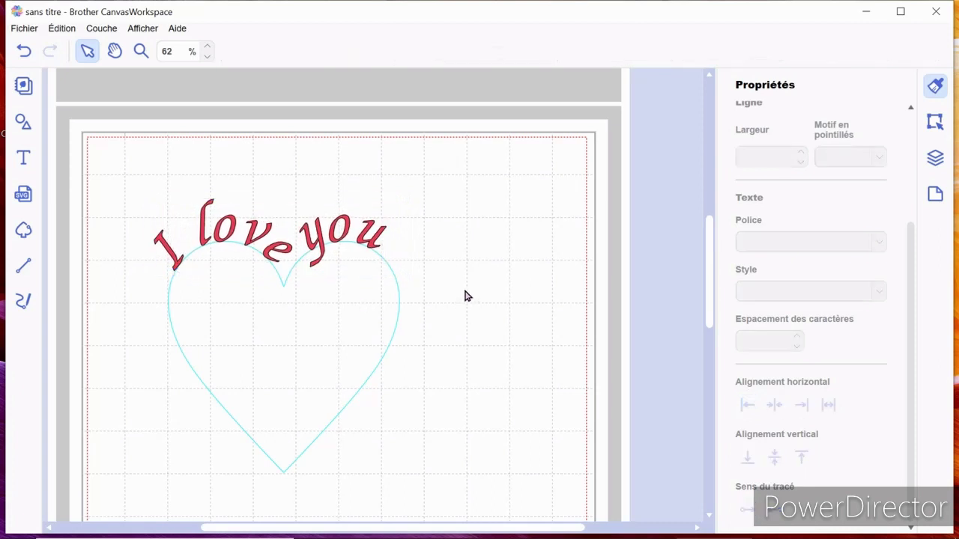
key(ctrl+a)
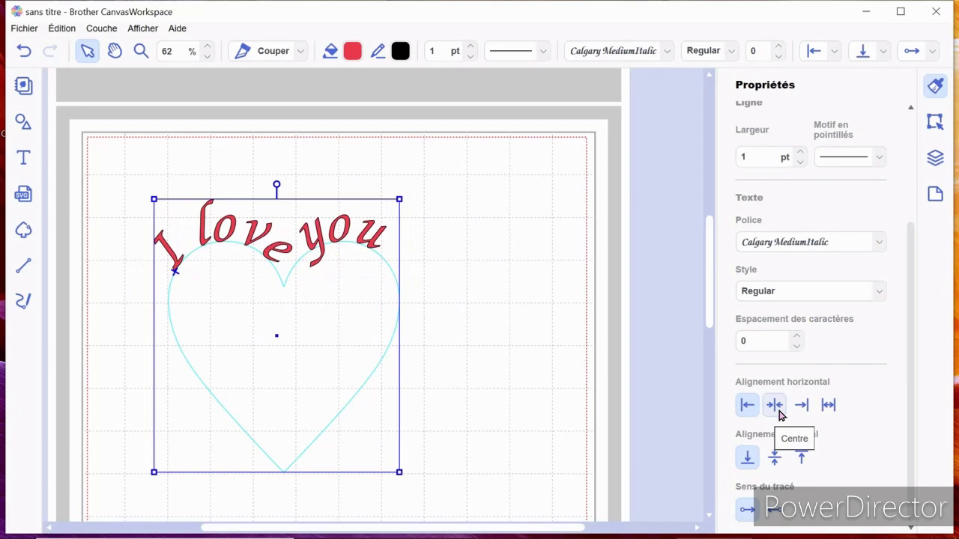
click(779, 413)
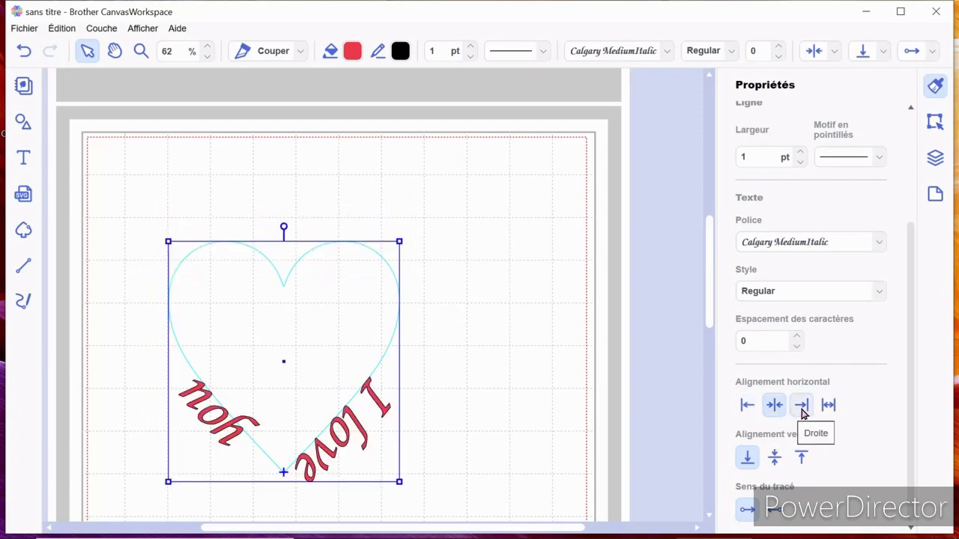
click(802, 413)
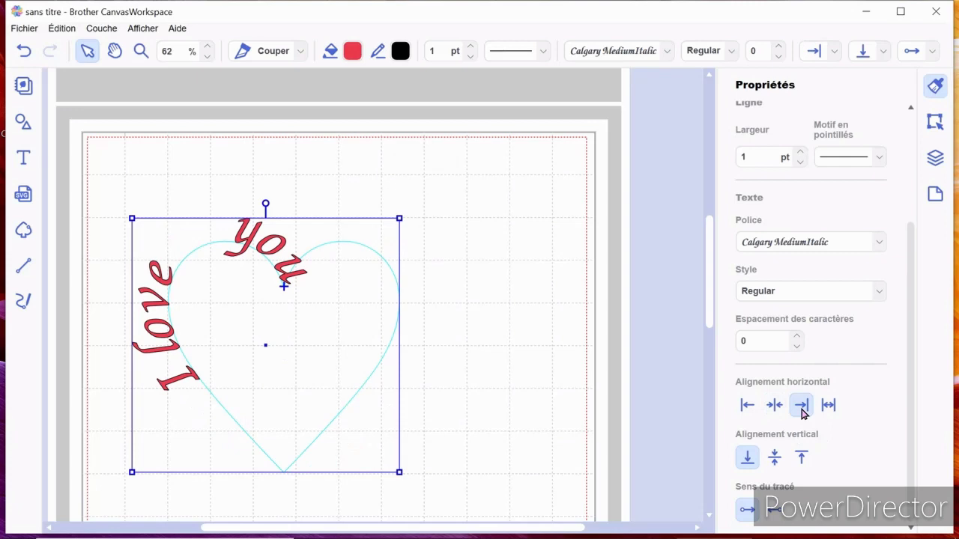
click(829, 410)
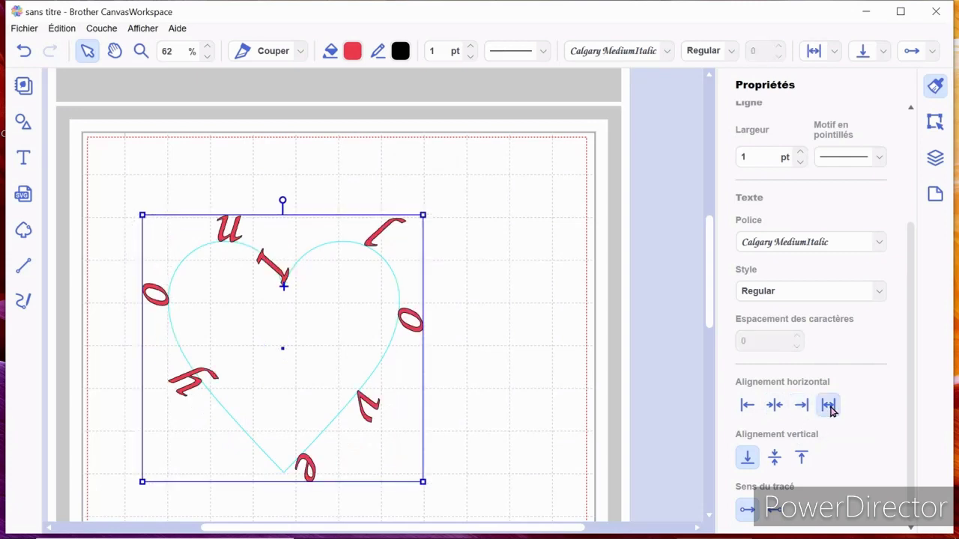
click(749, 405)
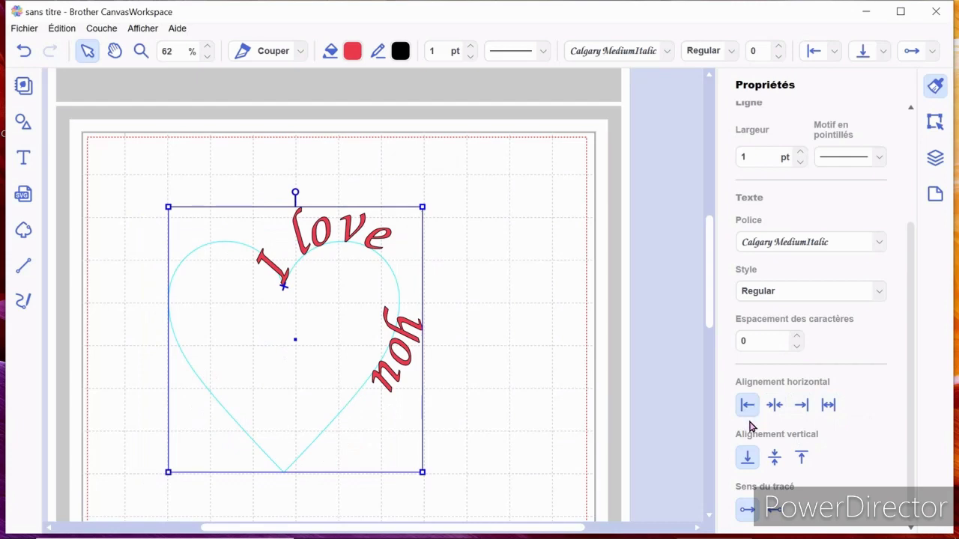
Try centre and top vertical alignment for the text on the heart's outline, and restore bottom alignment.
click(776, 464)
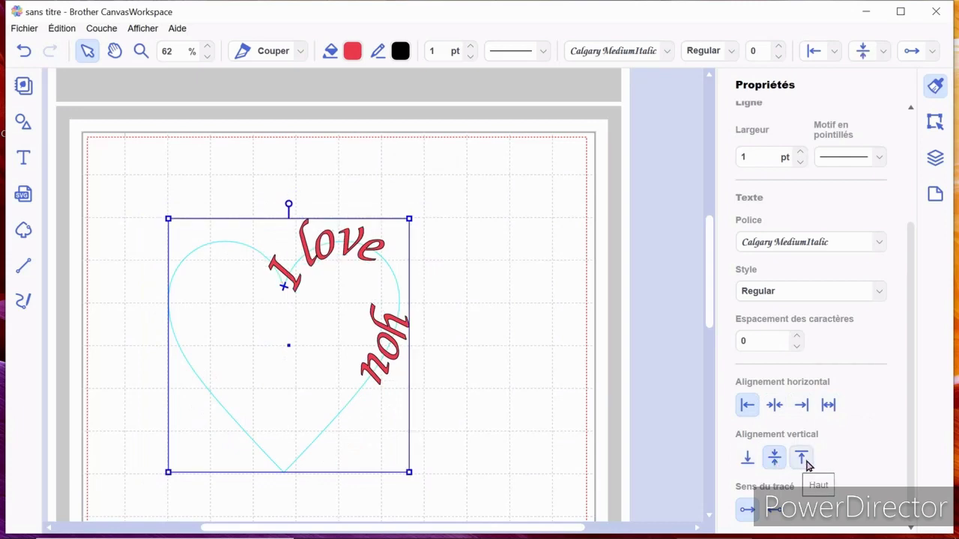
click(805, 463)
click(777, 460)
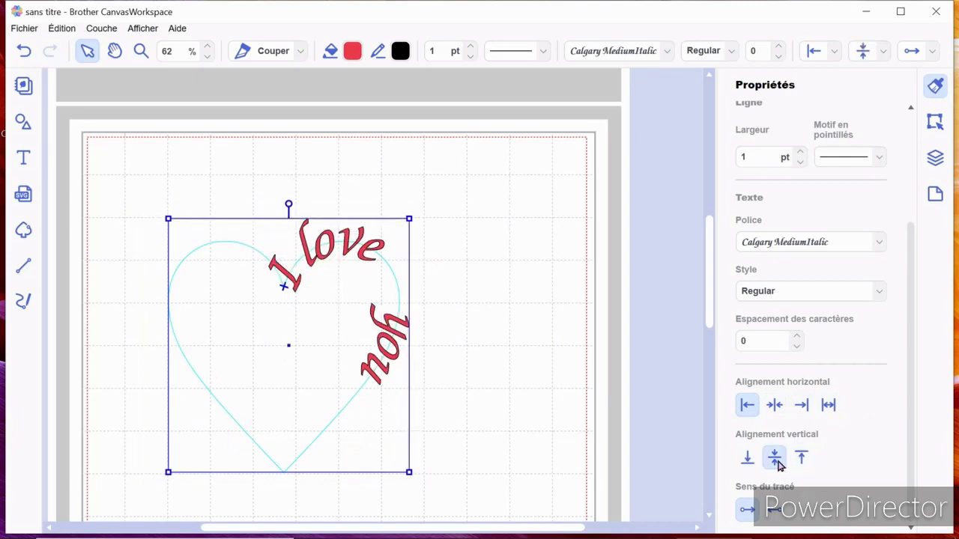
click(748, 458)
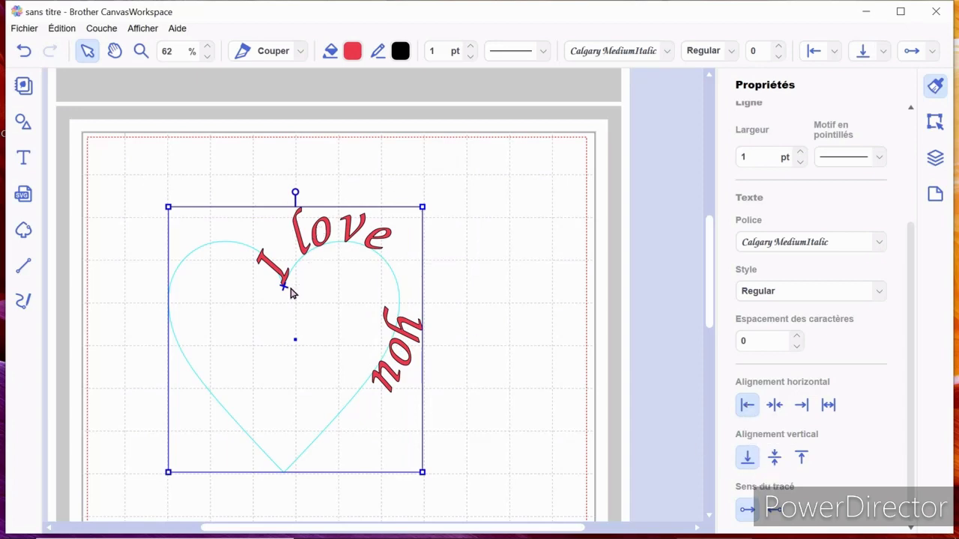
Slide the text so that it starts on the heart's left lobe, and centre it vertically on the outline.
mouse_move(291, 292)
mouse_down()
mouse_move(250, 250)
mouse_move(217, 238)
mouse_move(129, 251)
mouse_up()
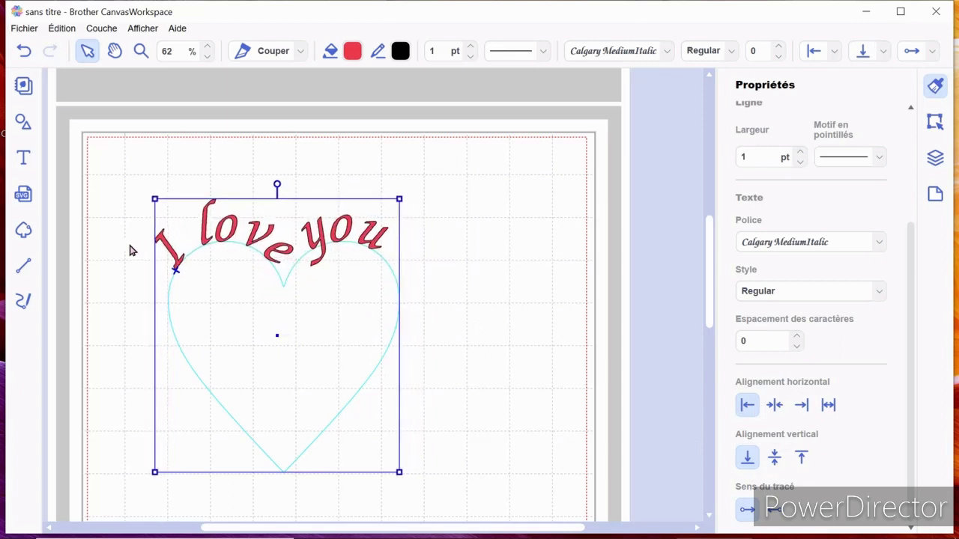
click(777, 463)
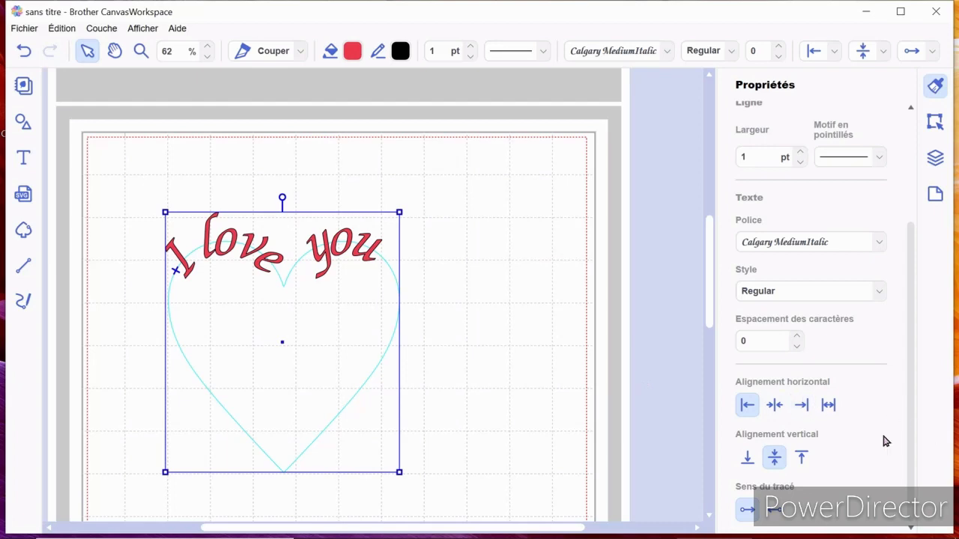
Try the reversed path direction with the text starting at the heart's notch, restore the original direction and return the start to the left lobe.
click(783, 511)
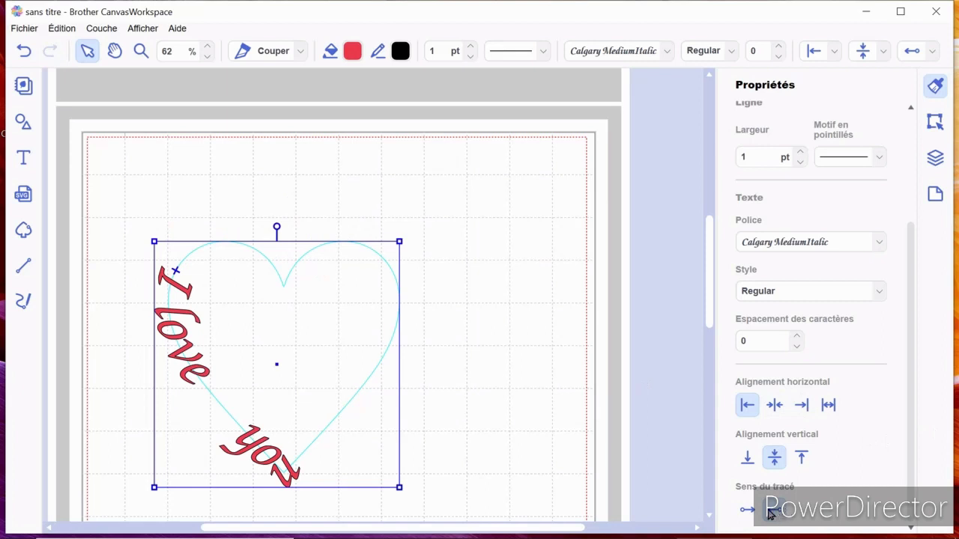
mouse_move(175, 270)
mouse_down()
mouse_move(178, 308)
mouse_move(219, 358)
mouse_move(328, 419)
mouse_move(364, 367)
mouse_move(357, 275)
mouse_move(316, 252)
mouse_move(283, 292)
mouse_up()
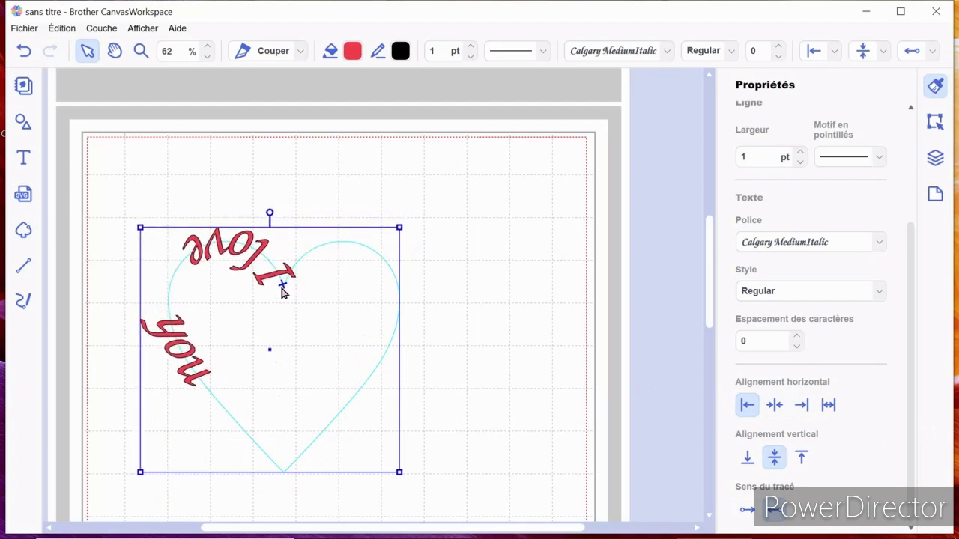
click(747, 510)
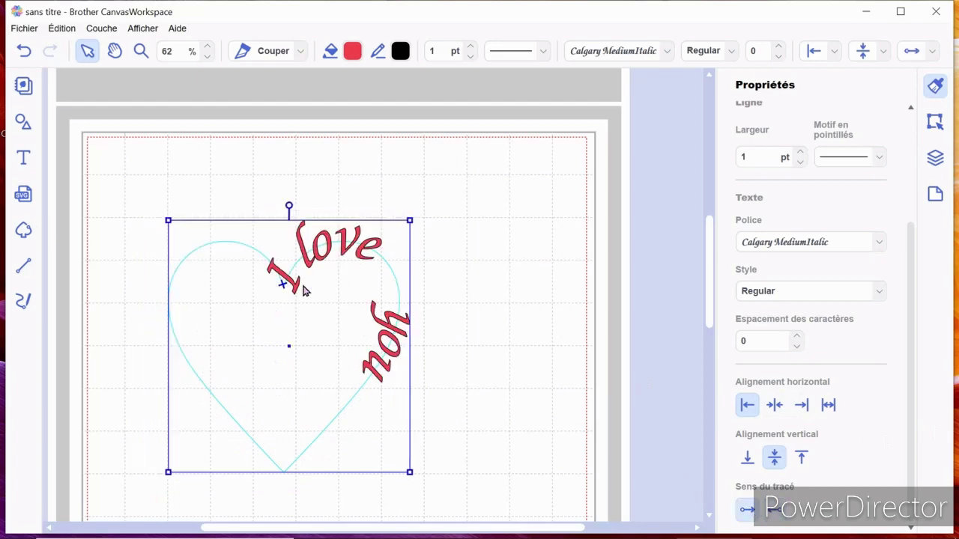
mouse_move(287, 291)
mouse_down()
mouse_move(240, 252)
mouse_move(148, 258)
mouse_up()
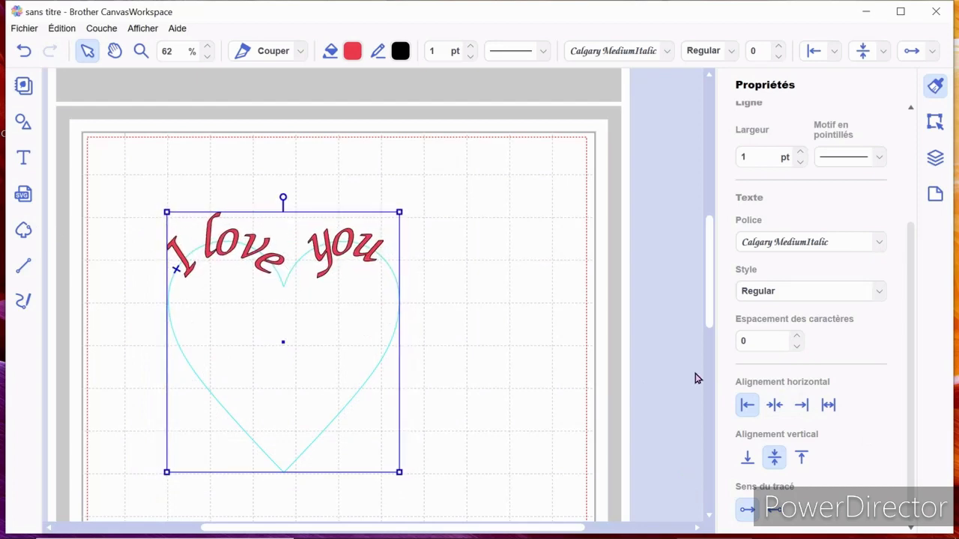
Try top vertical alignment for the text inside the heart's lobes, and restore bottom alignment.
click(801, 458)
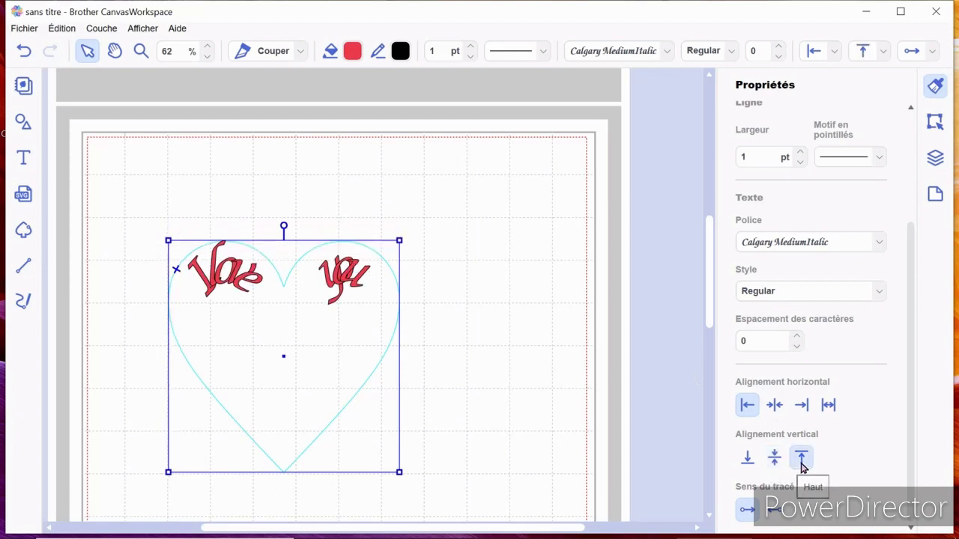
click(230, 277)
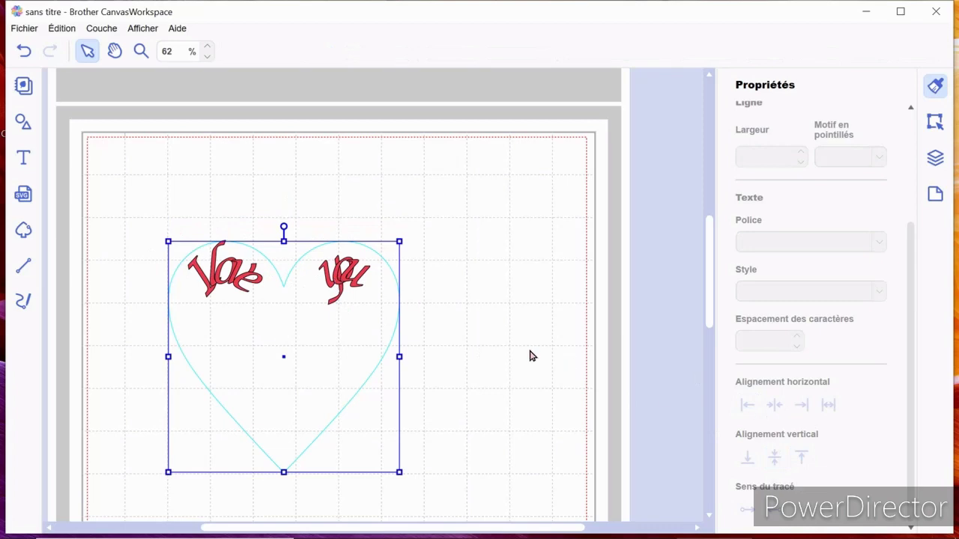
click(747, 458)
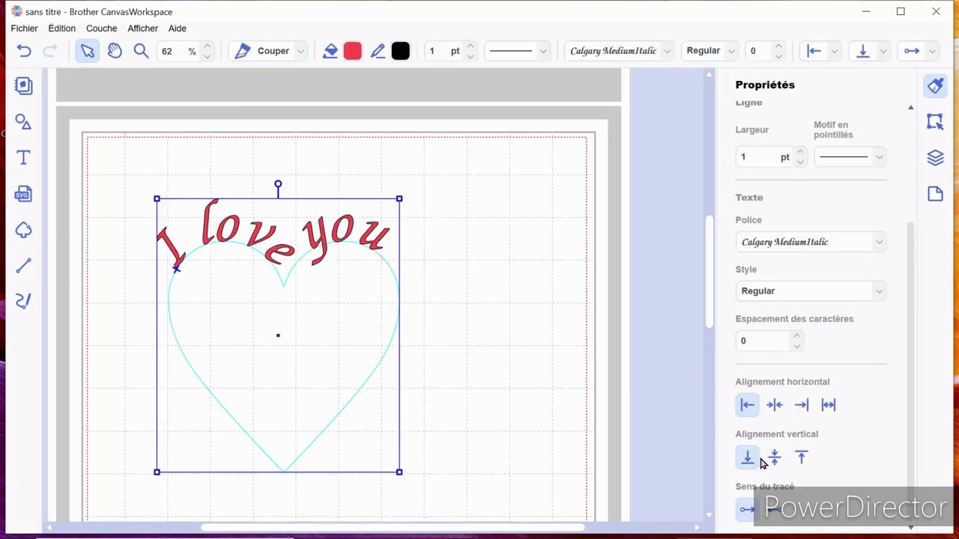
Reverse the text's path direction and slide its start down the heart's left side so it reads around the lower tip.
click(780, 512)
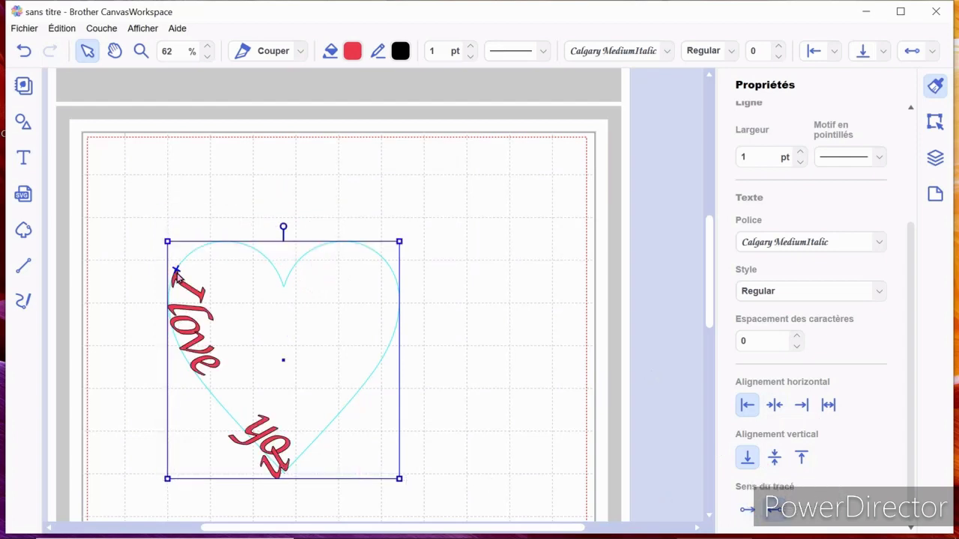
drag(175, 271, 201, 373)
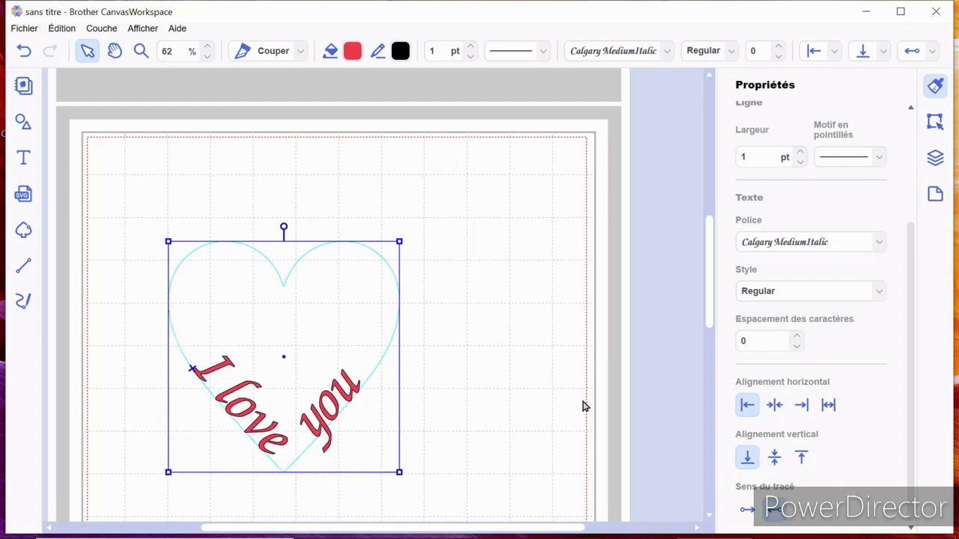
Set the character spacing of the text on the heart to 6.
click(798, 336)
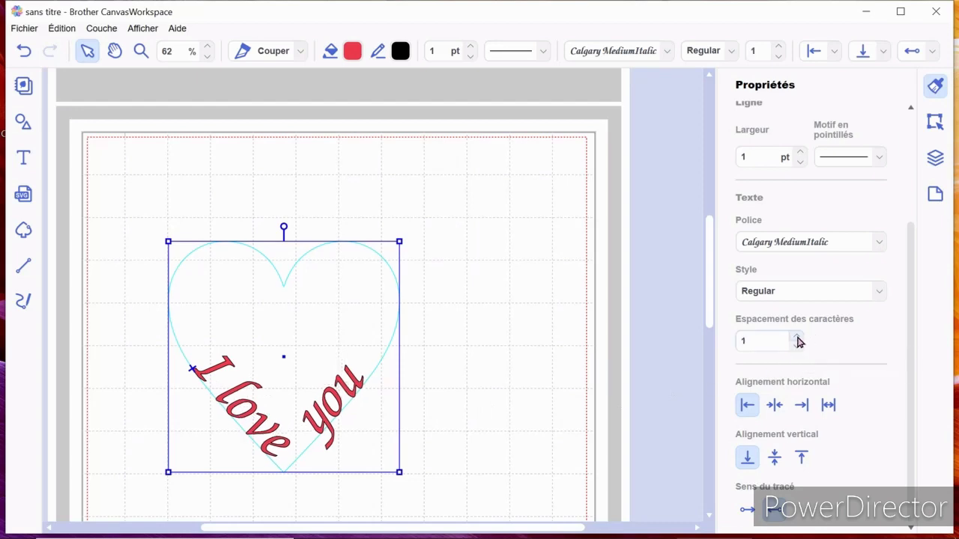
click(798, 336)
click(798, 336)
click(797, 336)
click(798, 336)
click(798, 336)
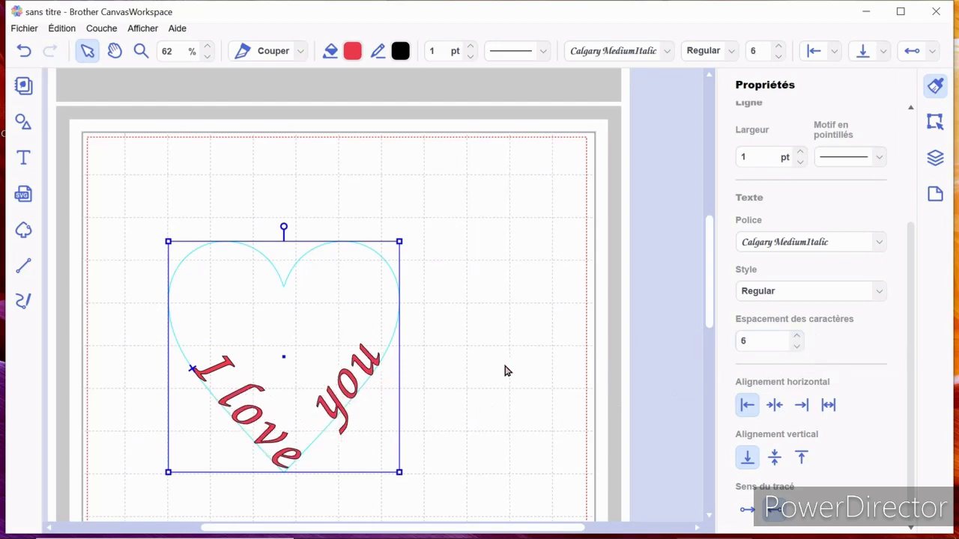
Slide the text's start slightly up the heart's left side, and centre the text vertically on the outline.
drag(199, 375, 175, 355)
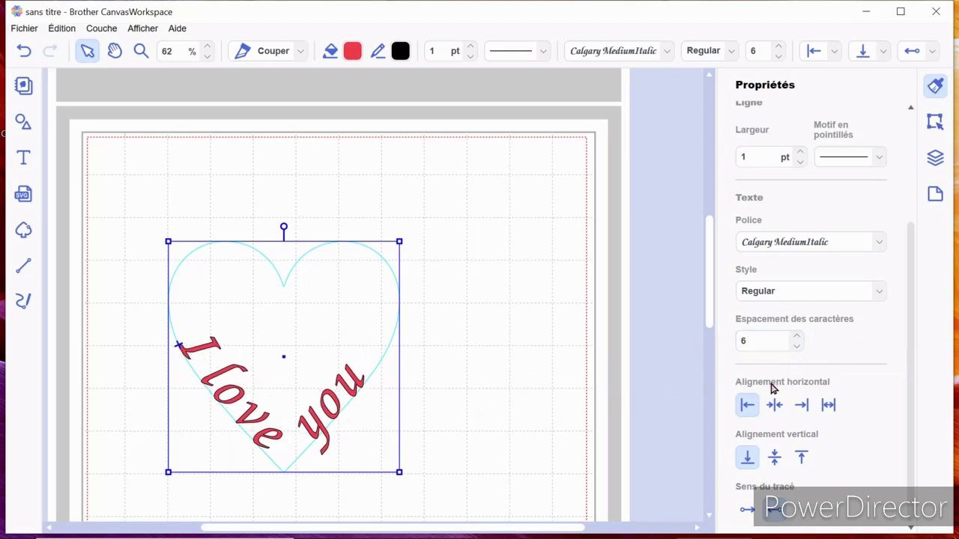
click(775, 458)
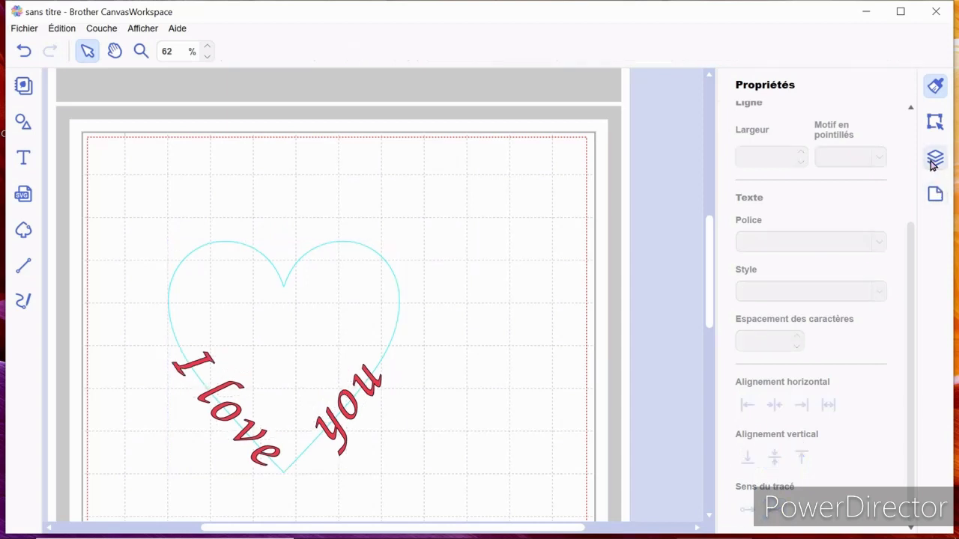
Examine the TEXTE and FORME layers of the Texte sur tracé group and their cut, visibility and lock controls.
click(933, 160)
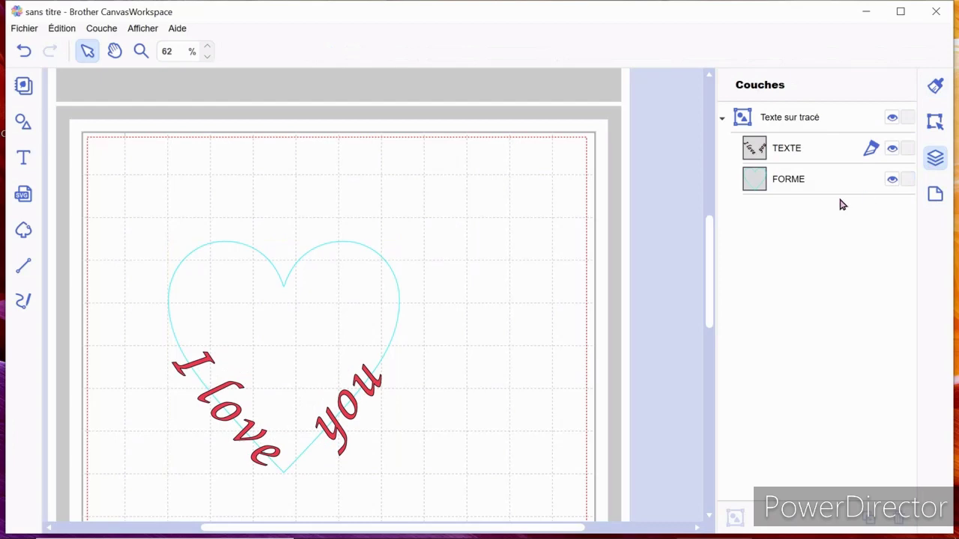
click(911, 151)
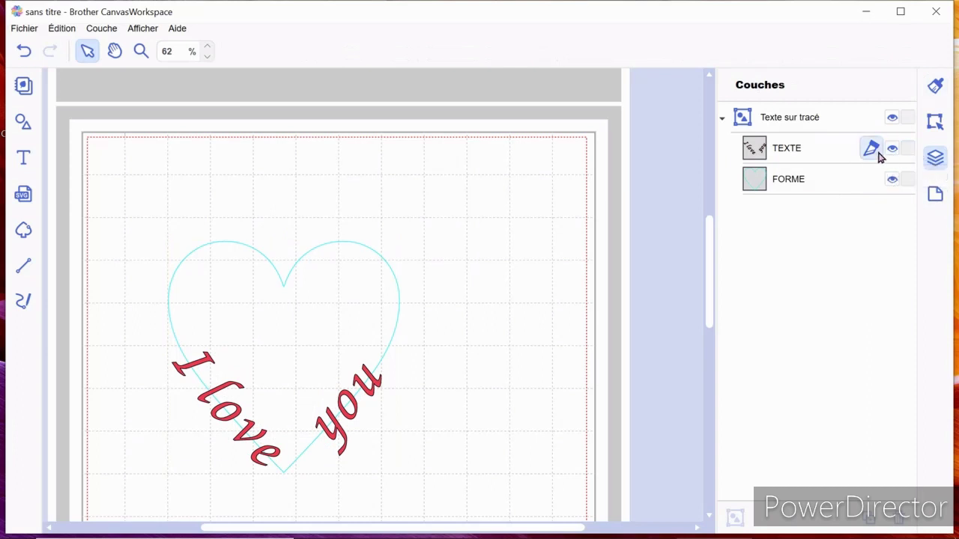
click(878, 153)
click(852, 182)
click(871, 153)
click(850, 159)
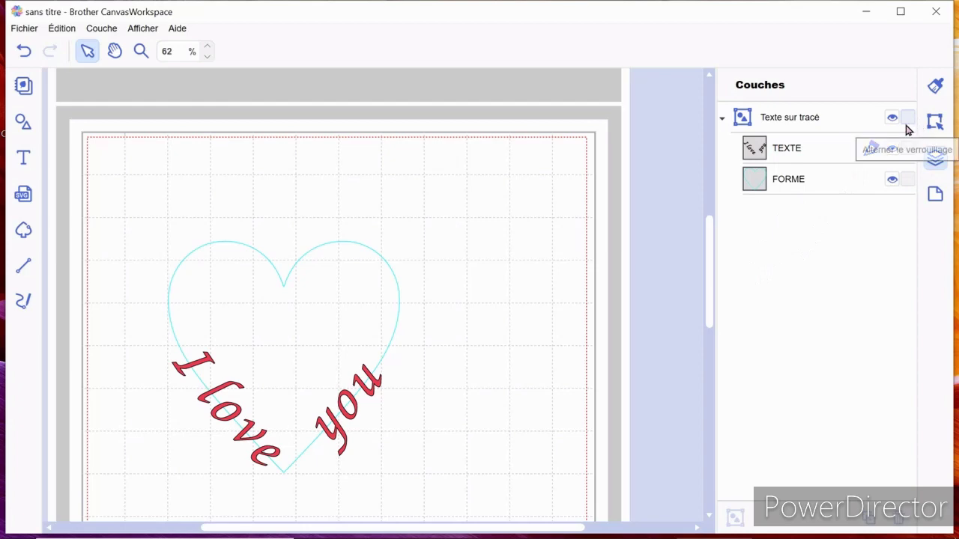
Reselect the text-on-heart object, try top vertical alignment outside the outline, and set the vertical alignment to bottom.
click(800, 186)
scroll(692, 293, down, 1)
scroll(766, 366, down, 2)
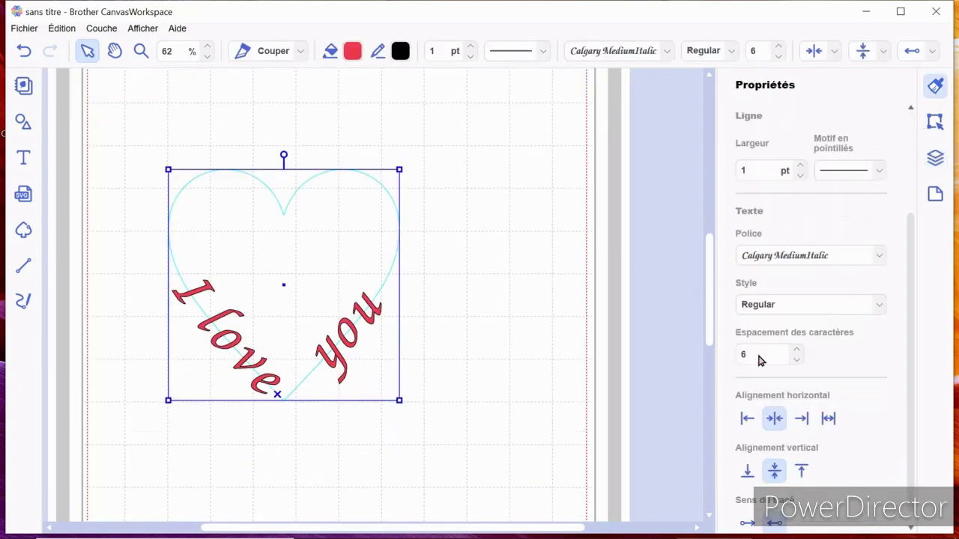
scroll(766, 366, down, 1)
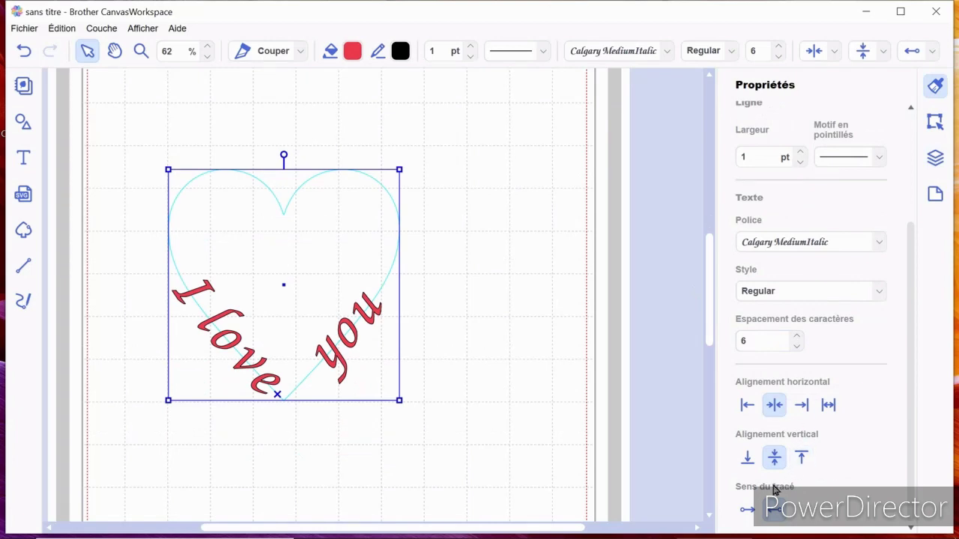
click(800, 462)
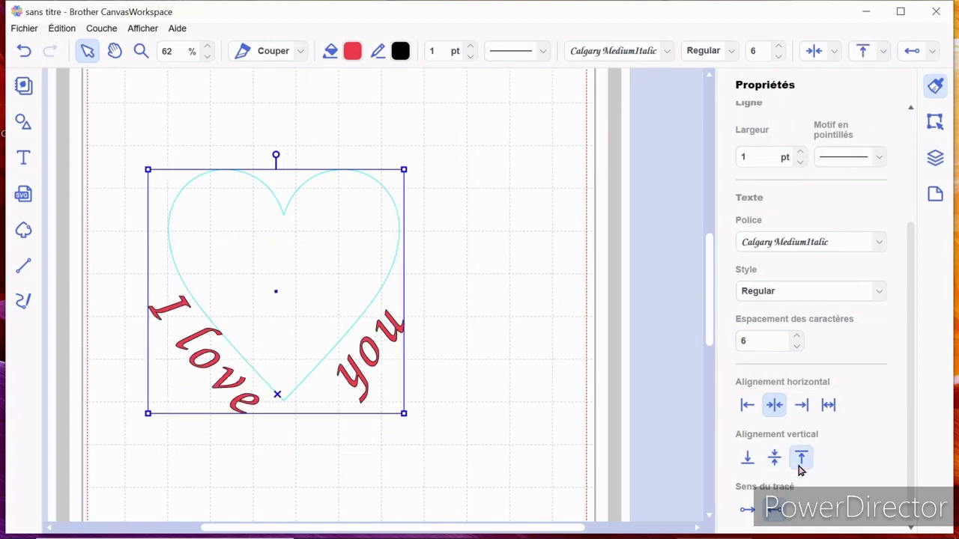
click(757, 465)
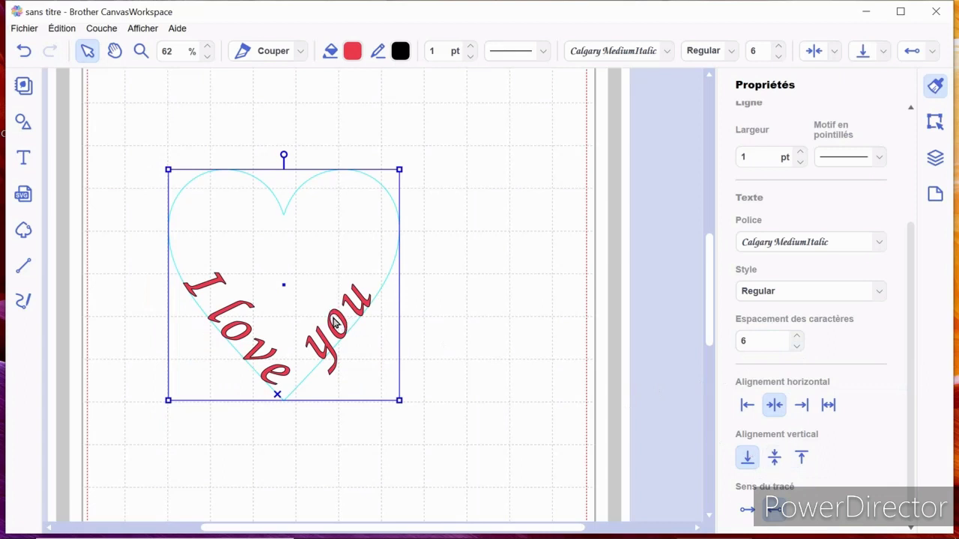
Move the heart with its attached text slightly to the right and deselect it.
mouse_move(335, 321)
mouse_down()
mouse_move(330, 309)
mouse_move(344, 319)
mouse_up()
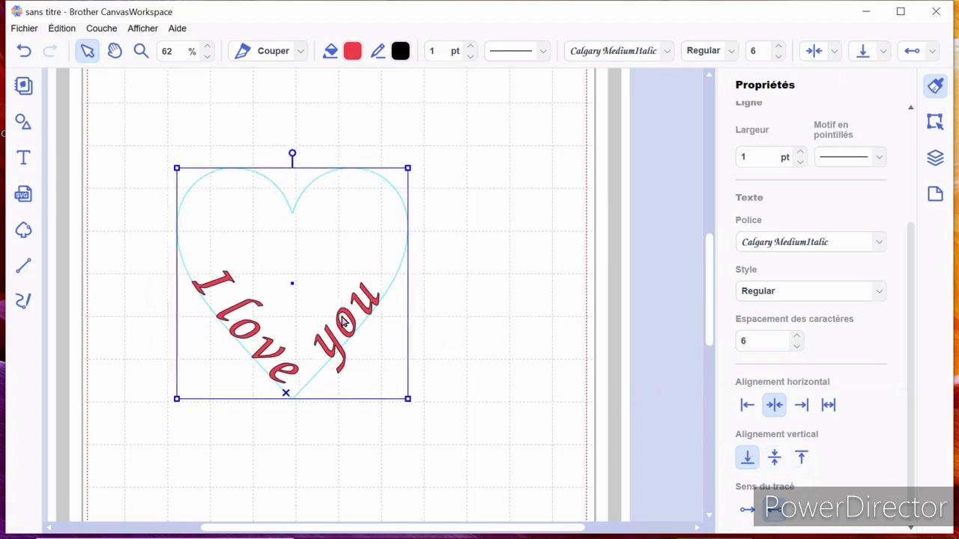
click(441, 328)
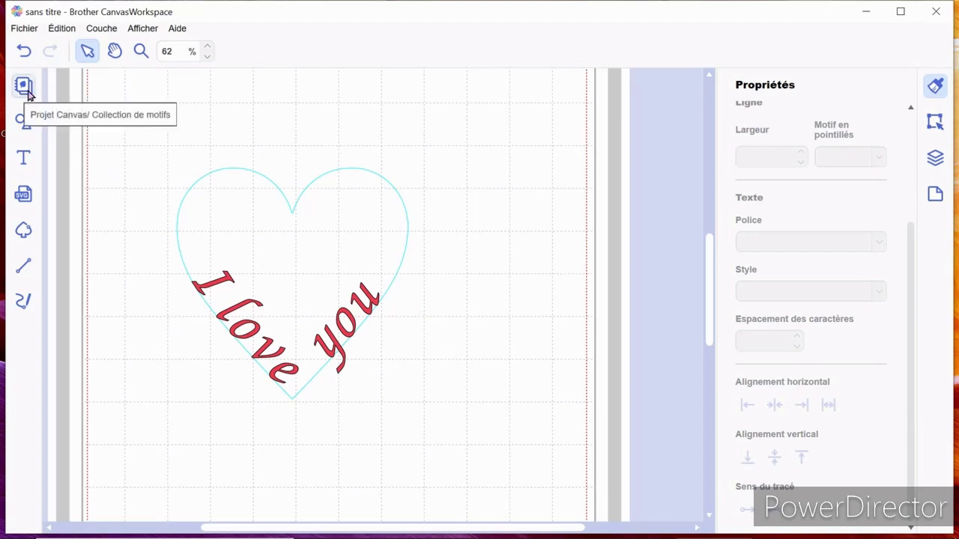
Add a plain heart shape, enlarge it and align it with the outline of the heart carrying the text.
click(23, 121)
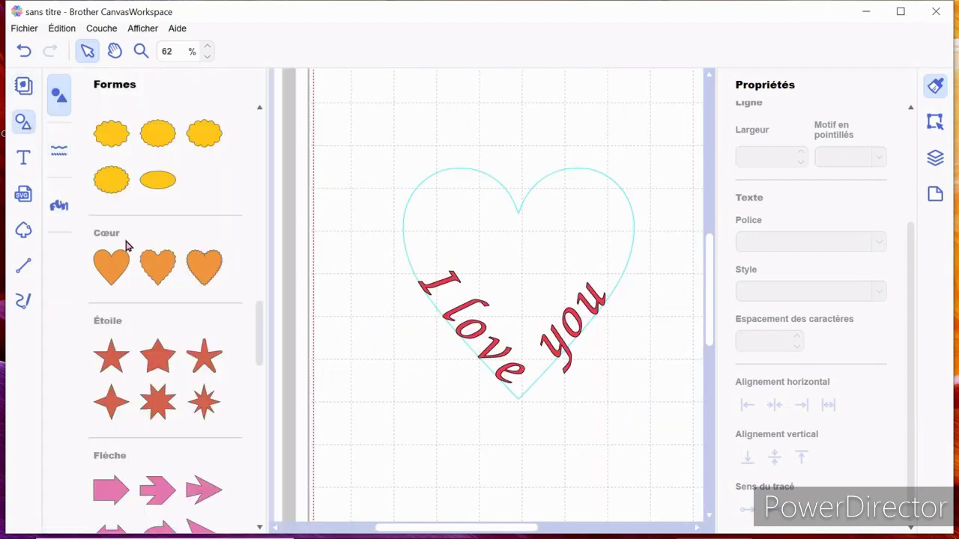
drag(114, 259, 503, 298)
drag(437, 190, 402, 160)
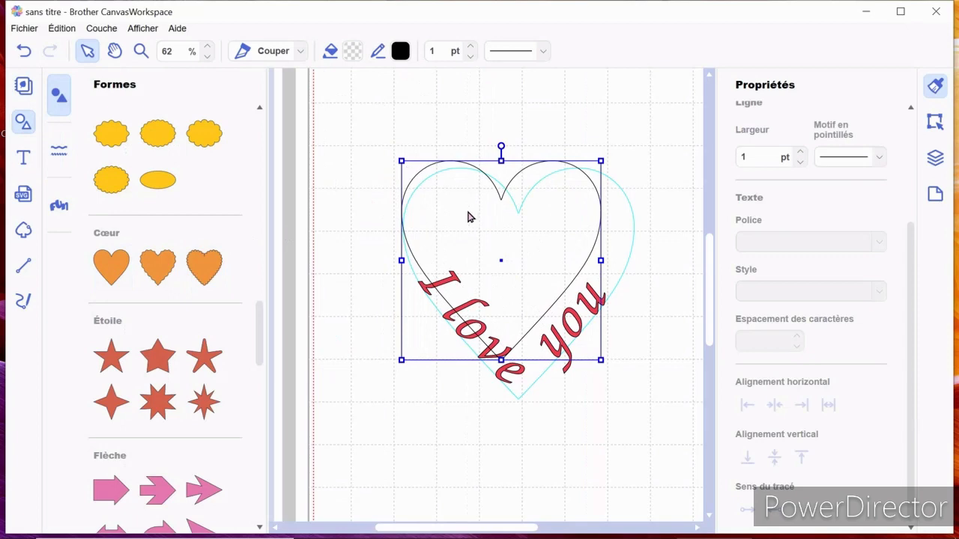
drag(469, 215, 485, 256)
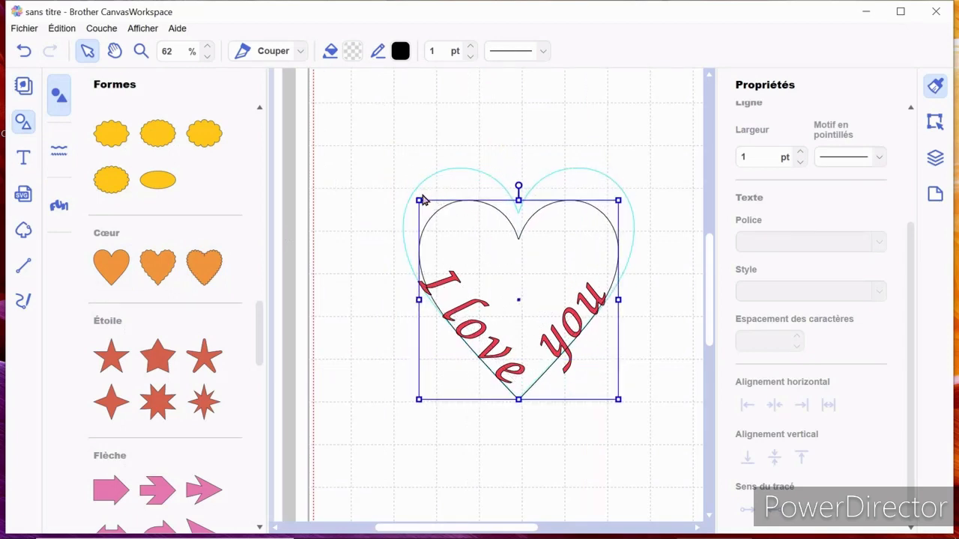
drag(420, 203, 396, 182)
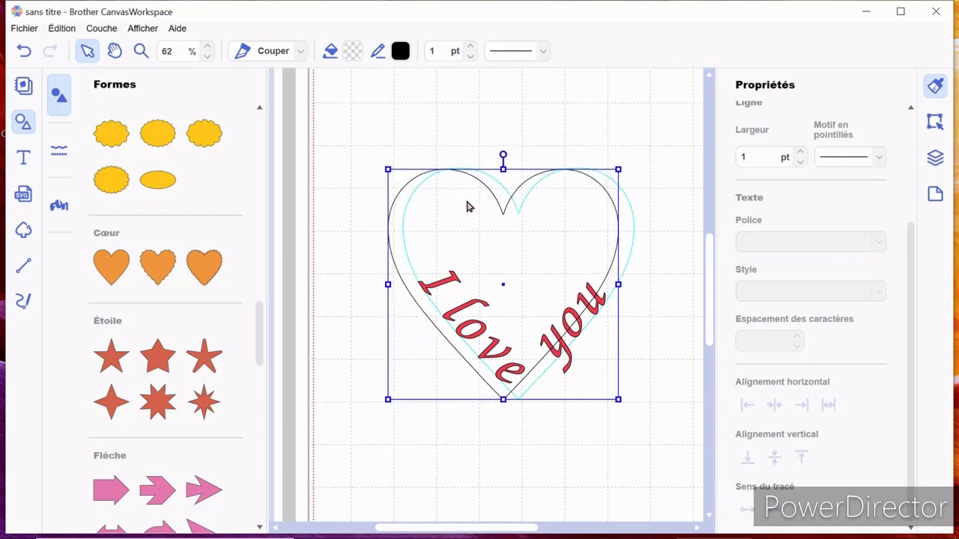
drag(469, 205, 482, 212)
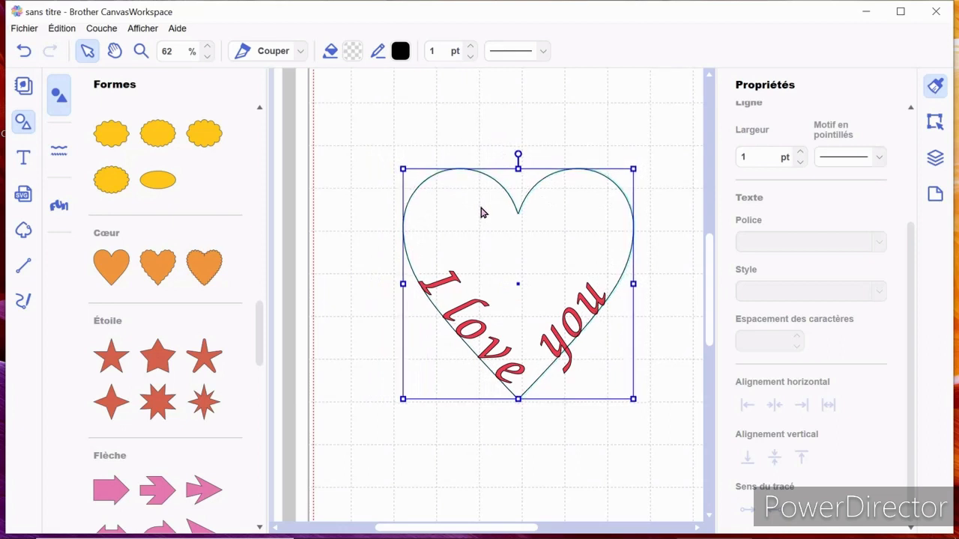
Enlarge the new heart slightly beyond the text's heart outline, shift it a little down and left, and deselect it.
drag(639, 407, 655, 433)
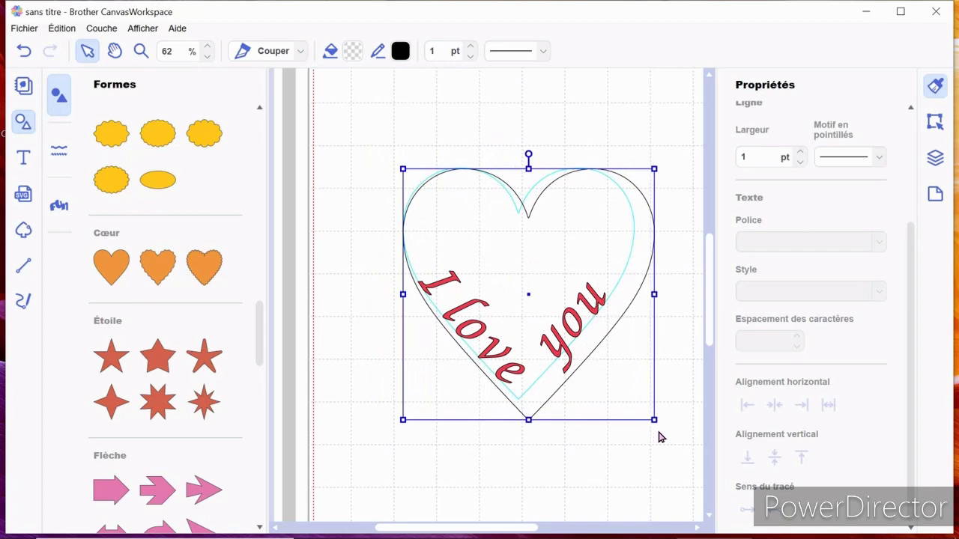
drag(533, 295, 530, 301)
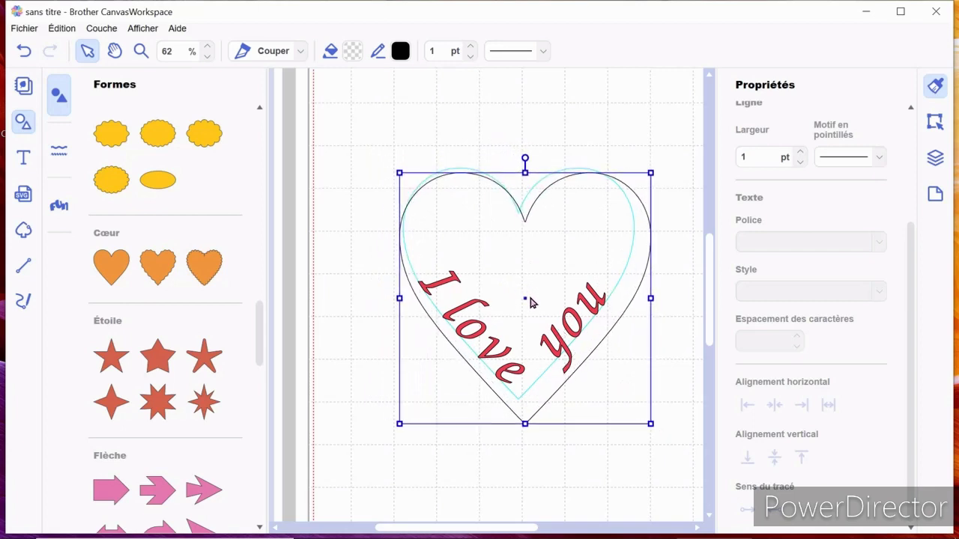
click(465, 136)
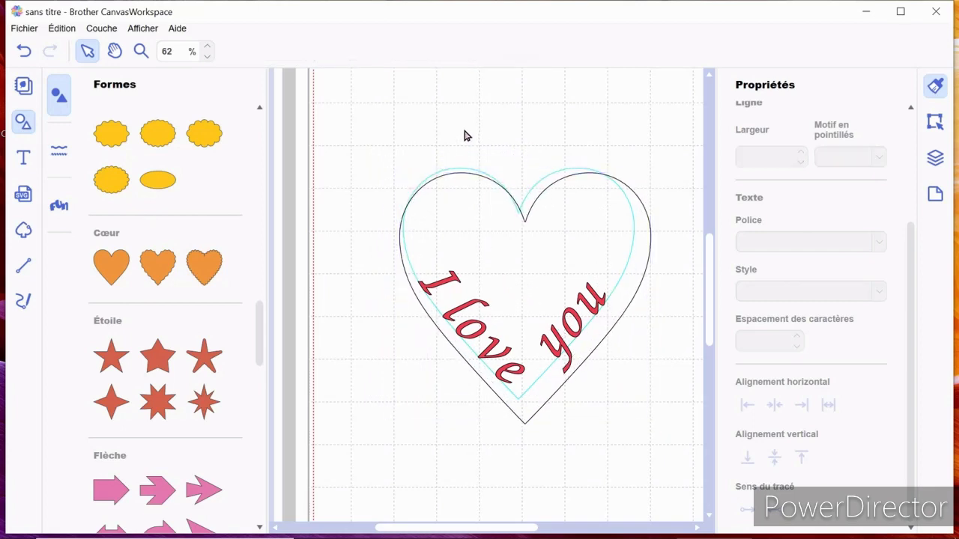
Fill the new heart with light pink from the colour palette.
click(457, 229)
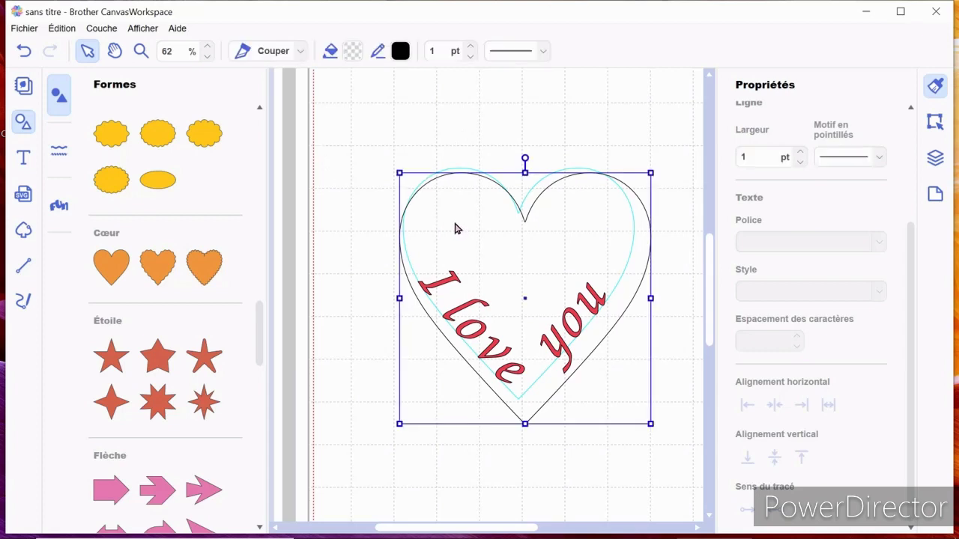
click(355, 53)
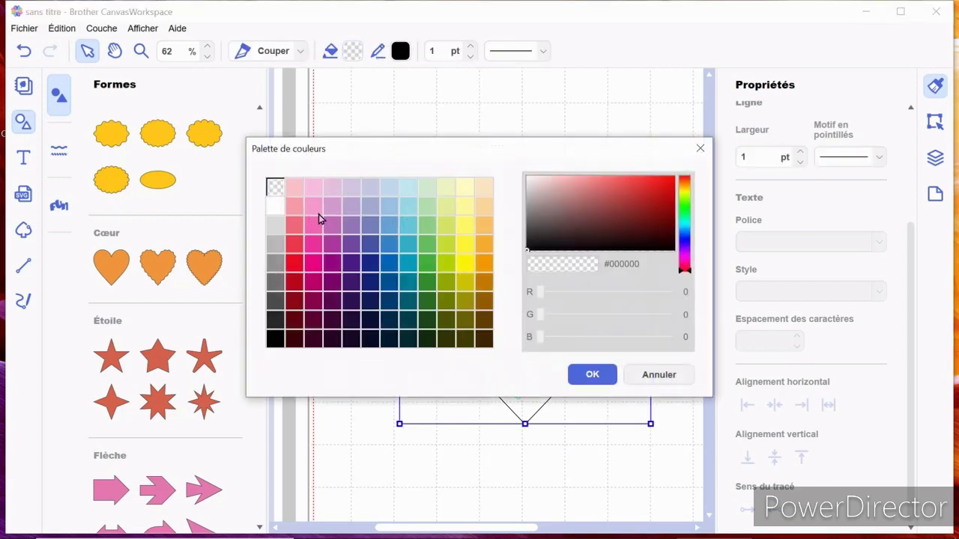
click(315, 190)
click(590, 375)
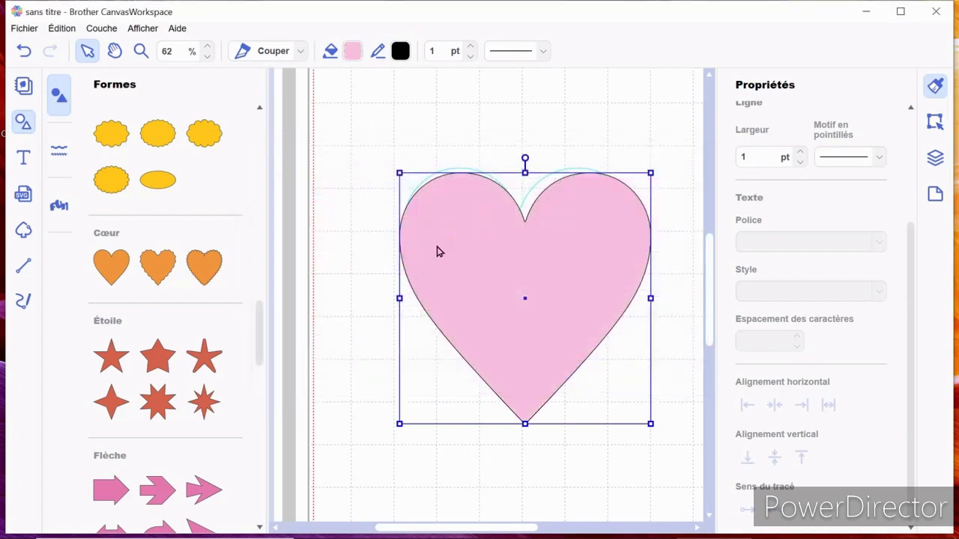
Send the pink heart to the back, behind the "I love you" text, and deselect it.
right_click(487, 259)
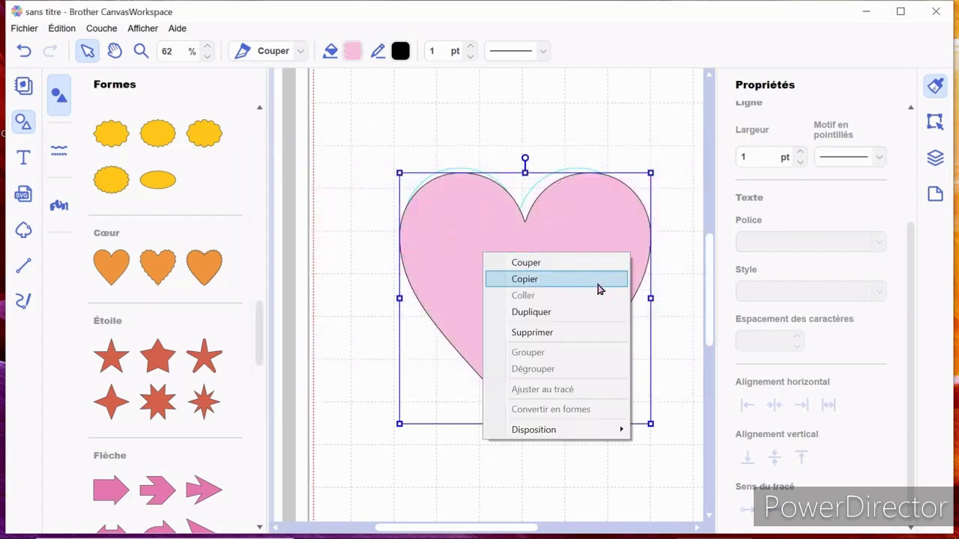
mouse_move(579, 440)
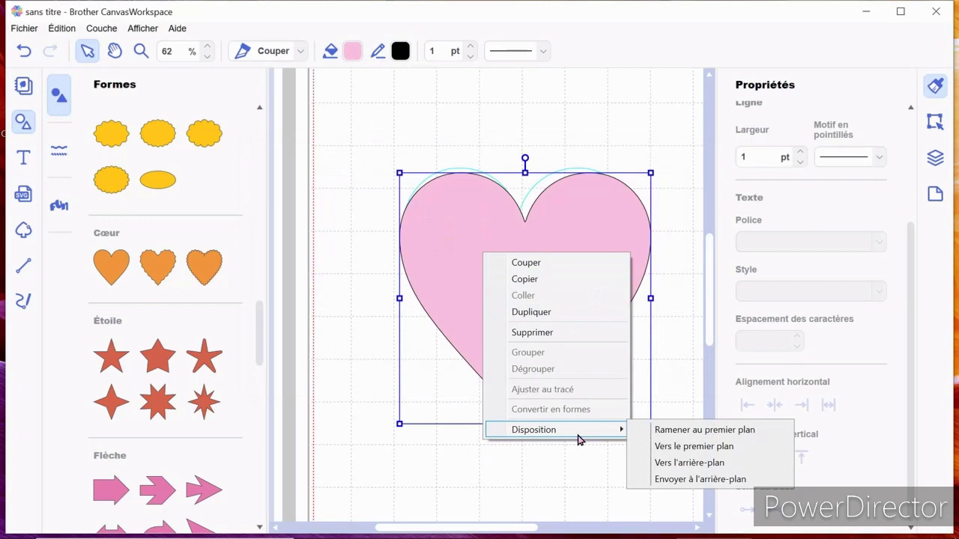
click(708, 480)
click(553, 457)
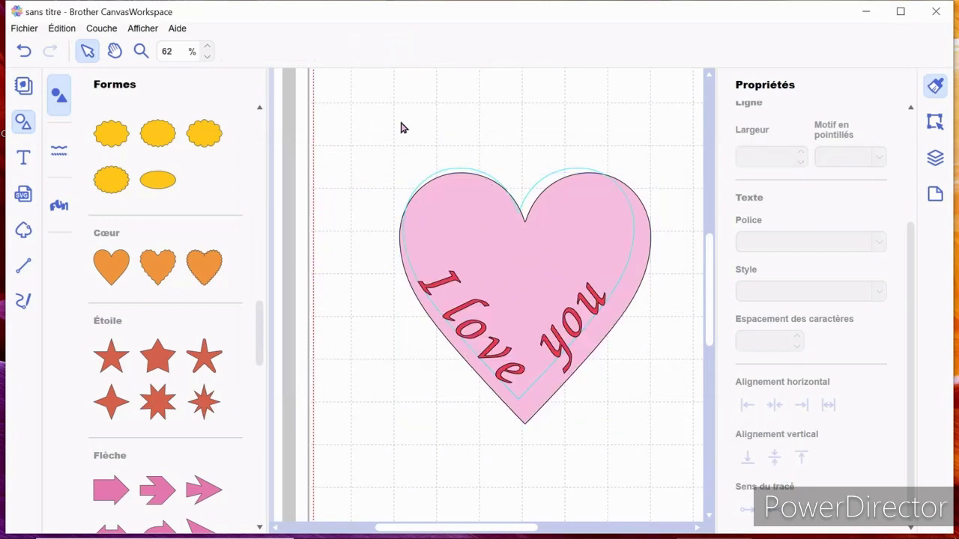
drag(401, 128, 548, 270)
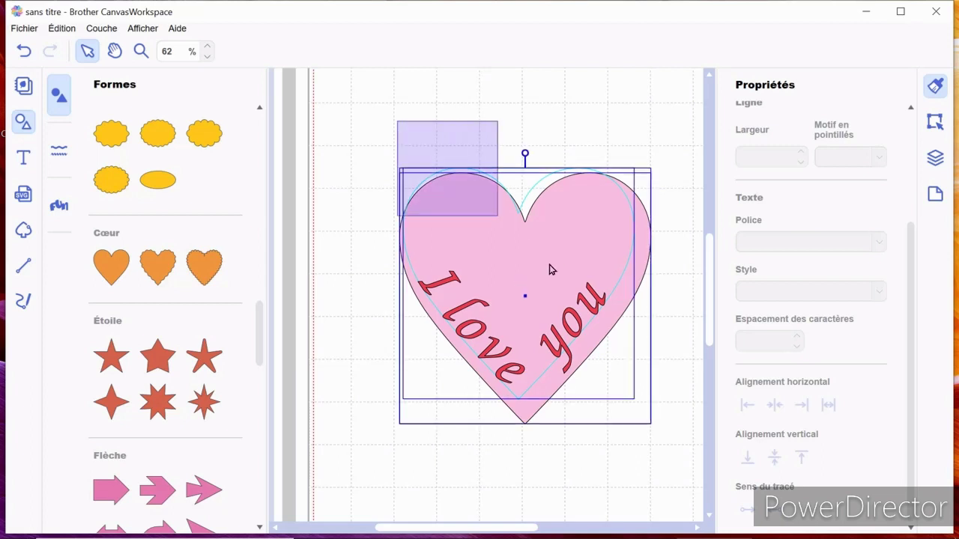
click(641, 448)
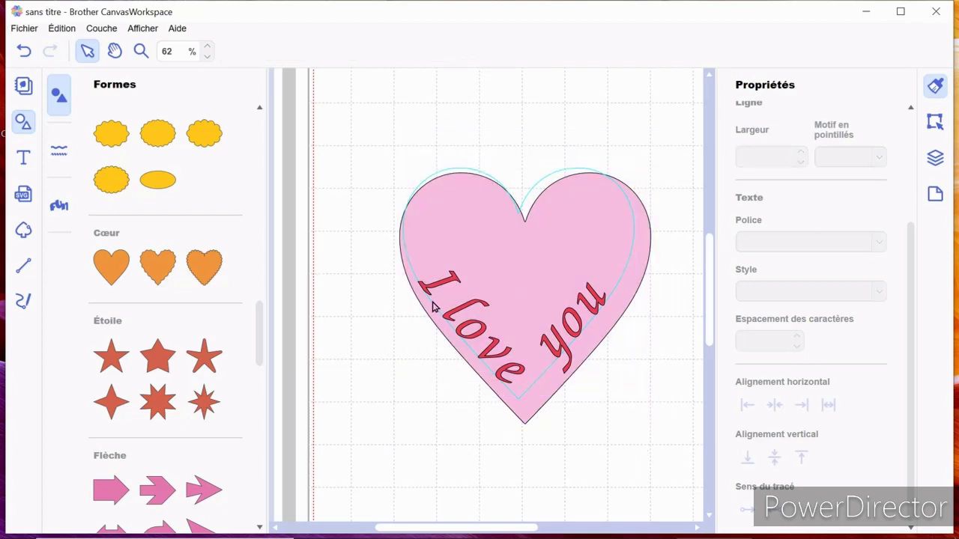
click(471, 221)
click(460, 113)
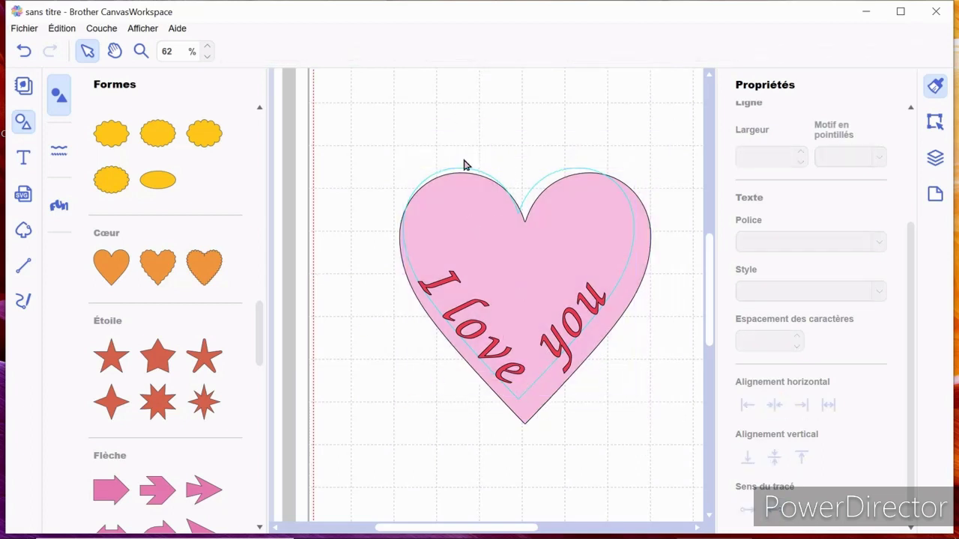